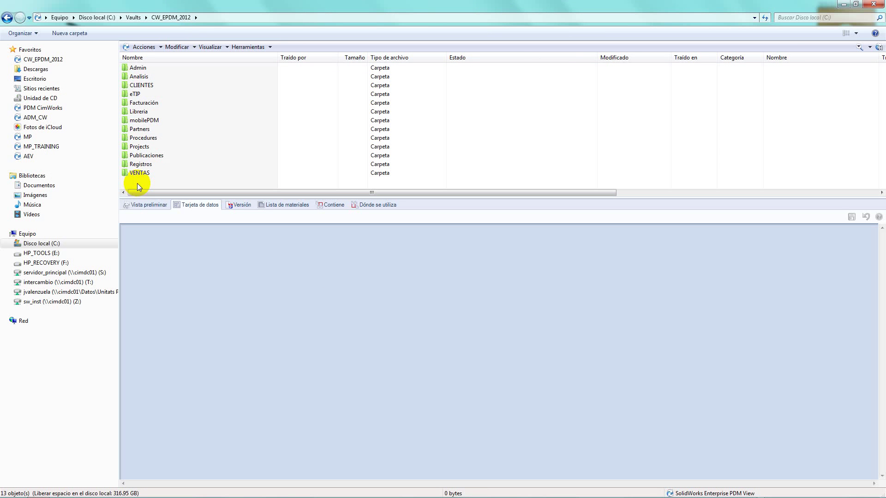
Start a new project in the root of the CW_EPDM_2012 vault and move its form up slightly
right_click(137, 184)
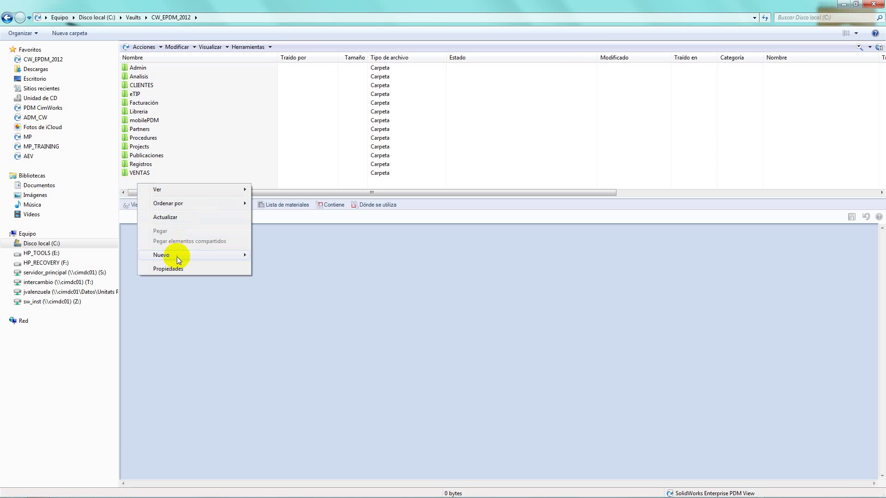
mouse_move(176, 257)
click(283, 285)
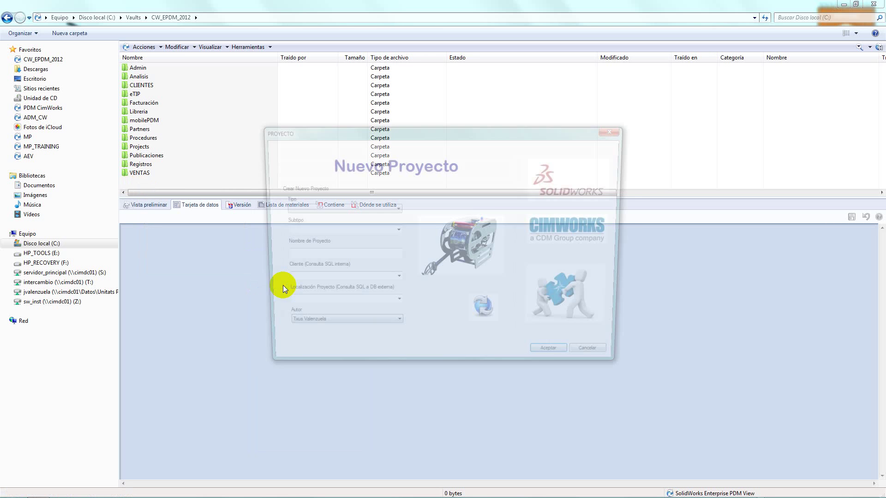
drag(458, 131, 453, 111)
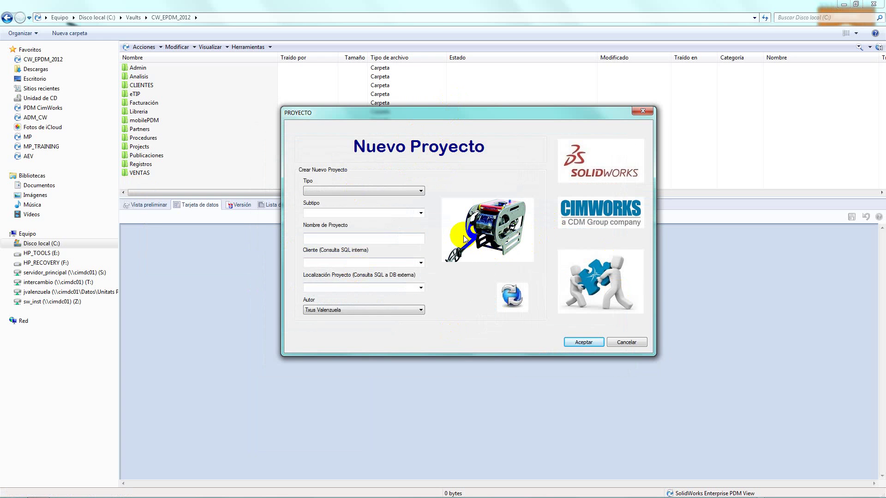
Set the project type to ROBOTS and view the subtypes offered for it
click(365, 193)
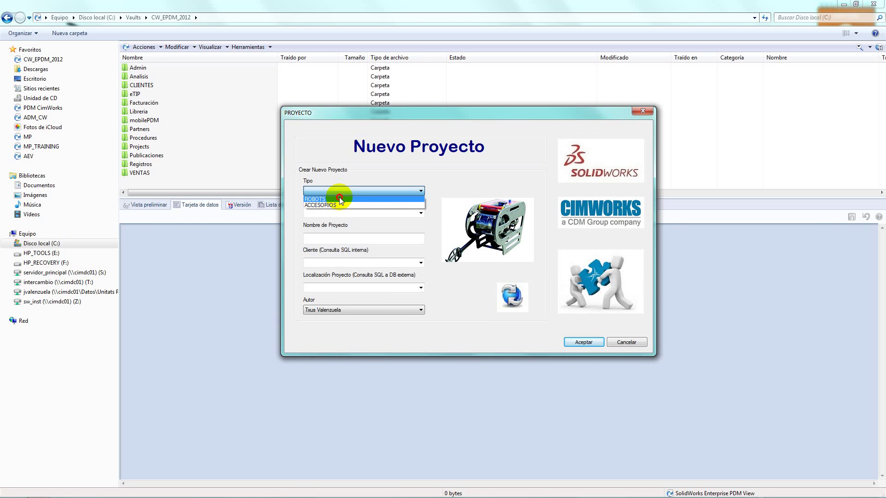
click(341, 199)
click(421, 212)
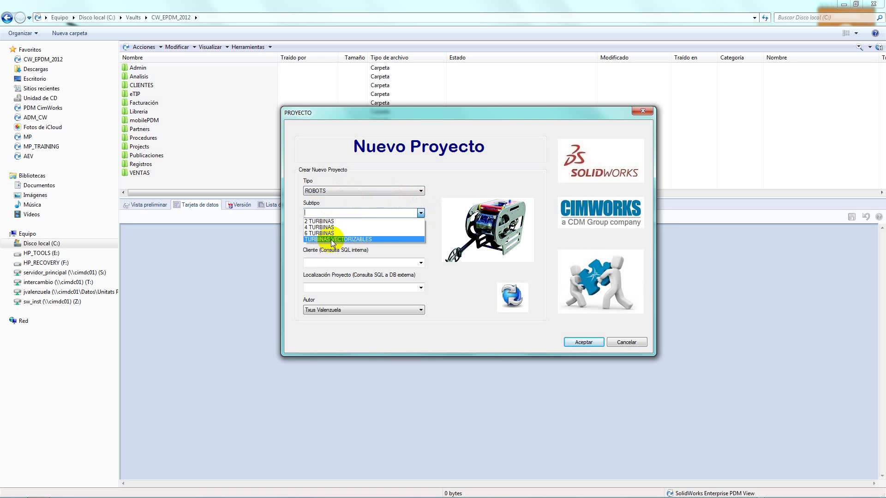
click(344, 196)
Switch the project type between ACCESORIOS and ROBOTS to compare the preview image of each
click(344, 192)
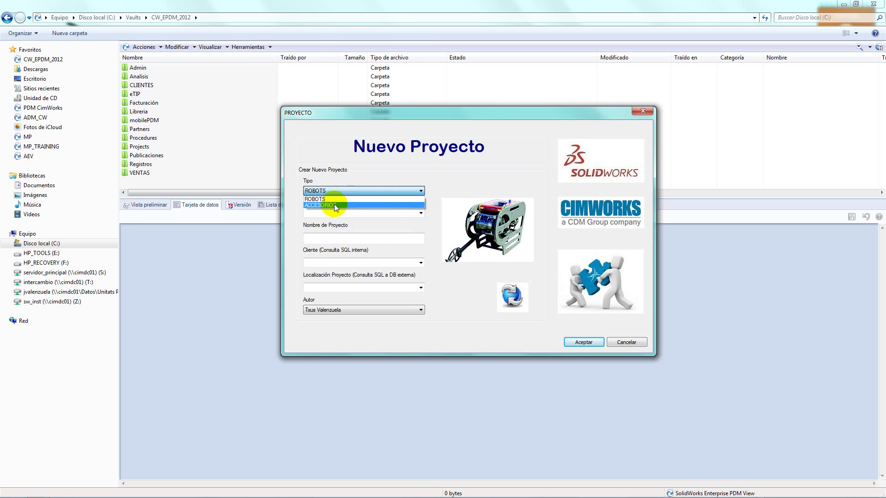
click(334, 205)
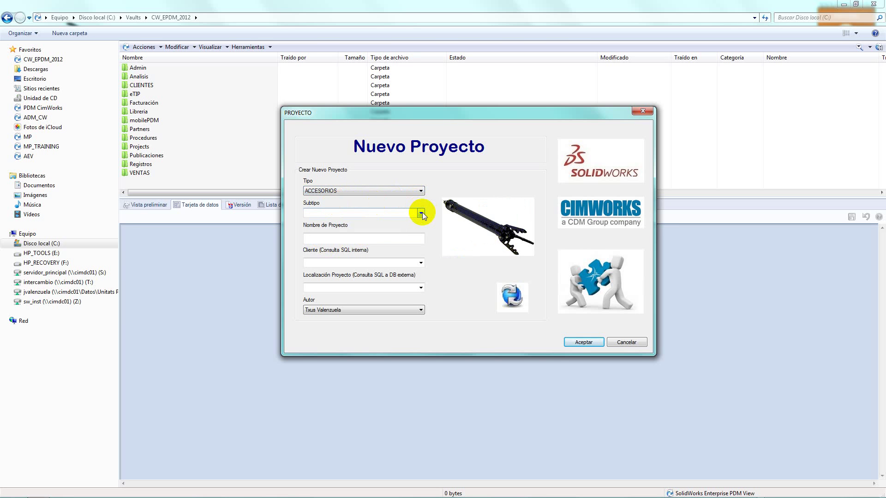
click(417, 191)
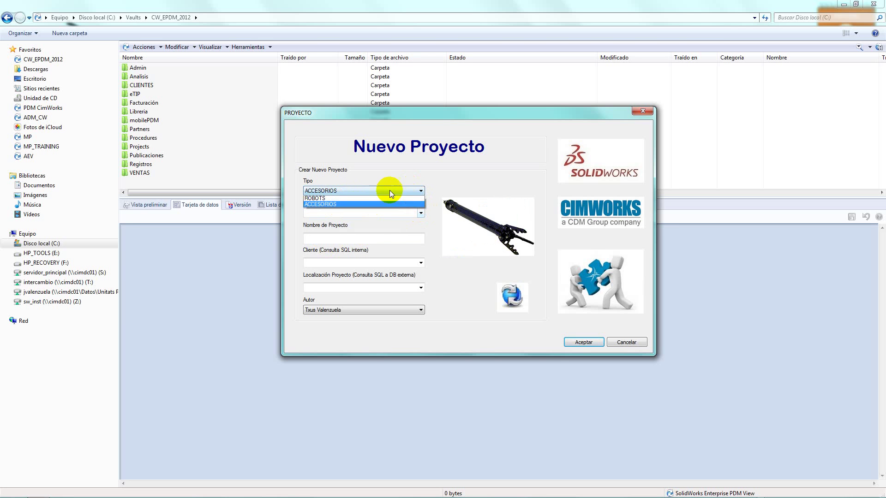
click(328, 198)
click(358, 191)
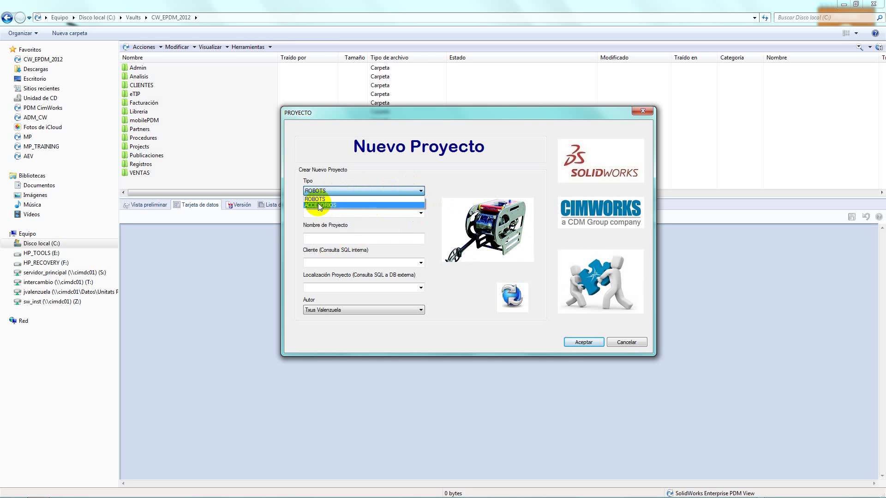
click(319, 206)
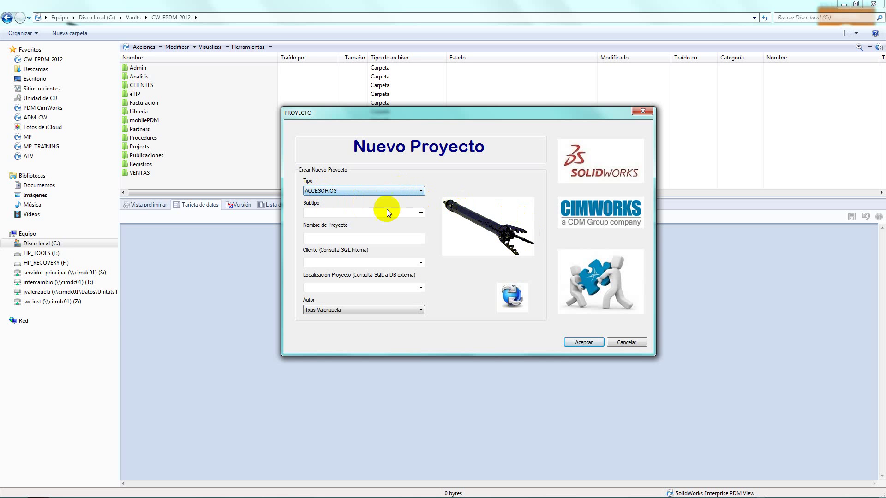
Compare the subtype choices offered for the ACCESORIOS and ROBOTS project types
click(421, 213)
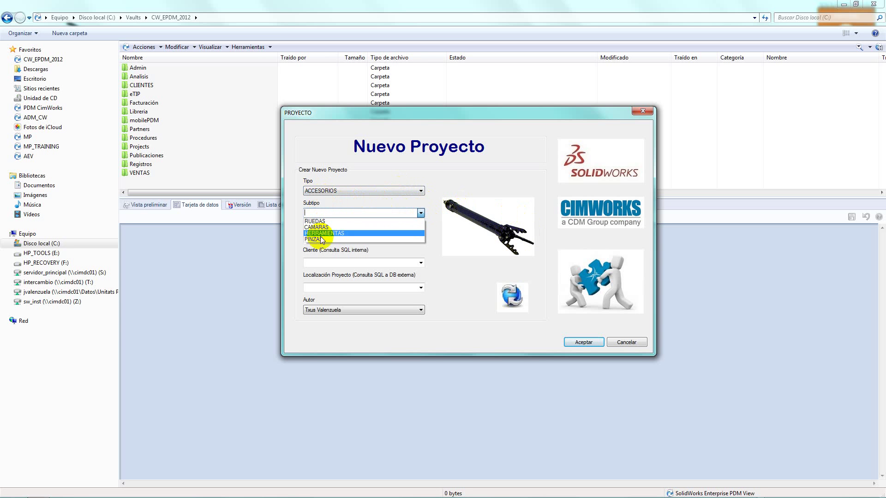
click(336, 191)
click(336, 190)
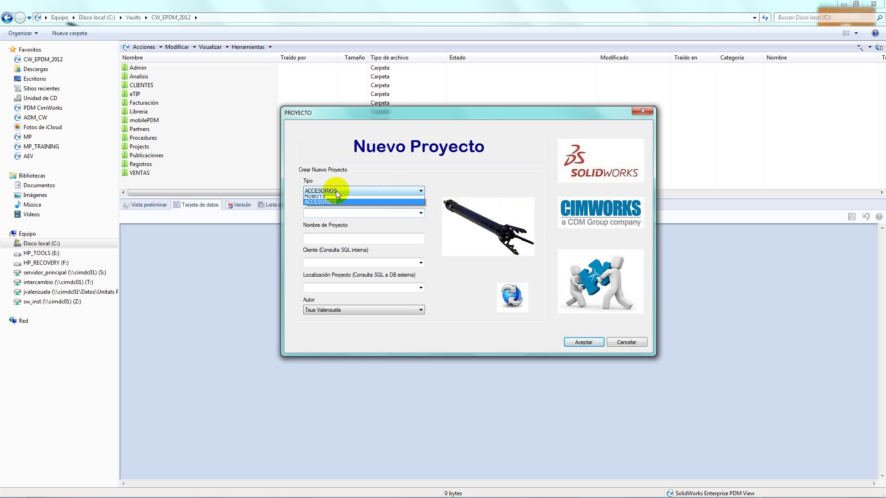
click(330, 196)
click(421, 213)
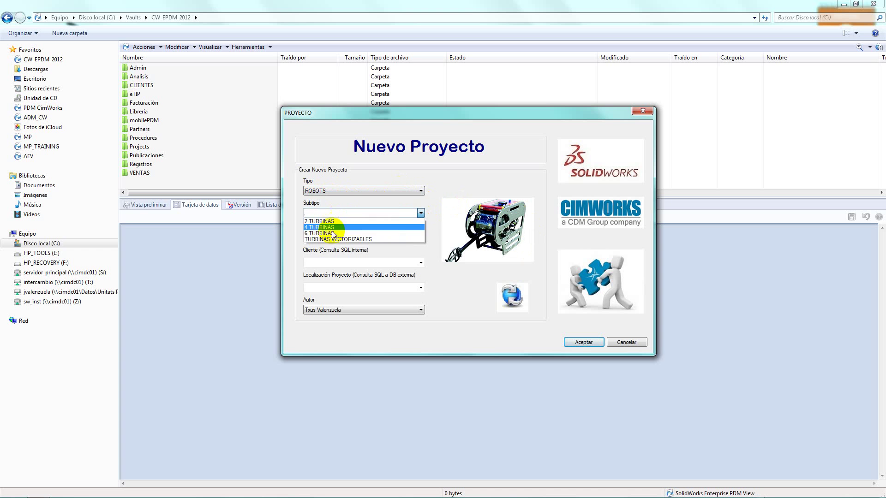
click(332, 190)
Set the project type to ACCESORIOS and the subtype to CAMARAS
click(332, 190)
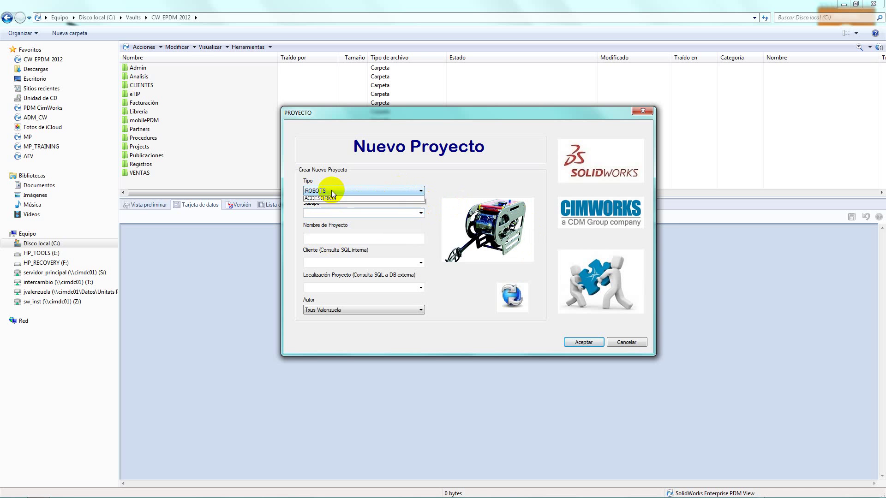
click(327, 203)
click(421, 213)
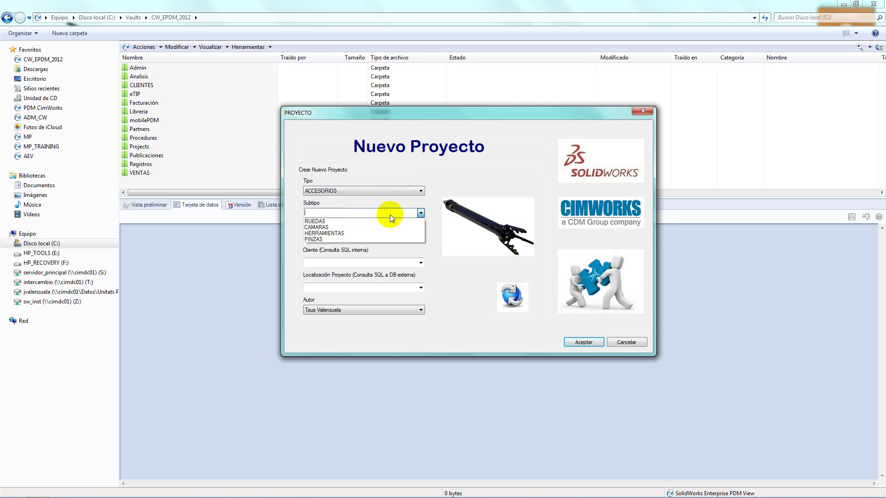
click(328, 227)
Name the project GP and choose LIBROS S.A. as its client
click(331, 237)
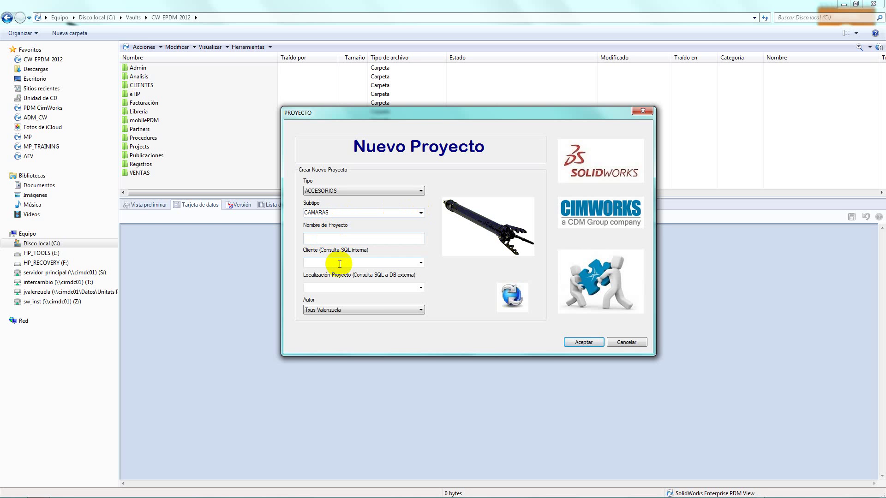
text(GP)
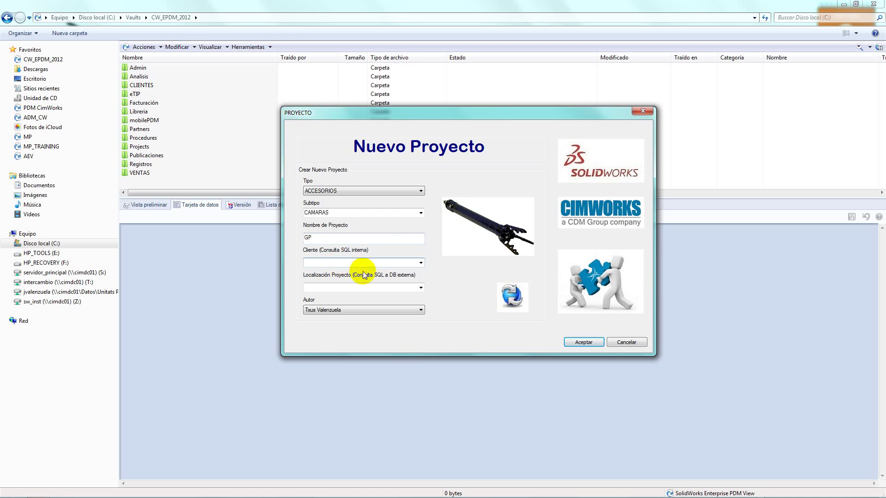
click(419, 263)
scroll(353, 295, down, 2)
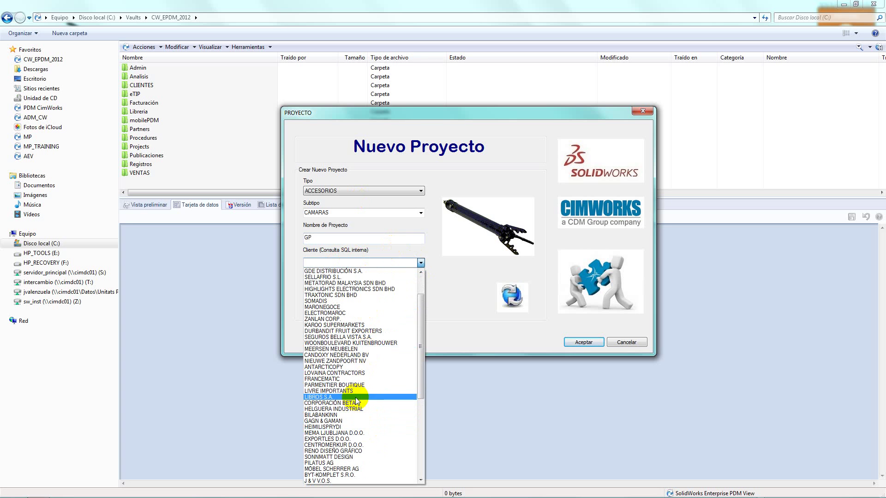
click(342, 397)
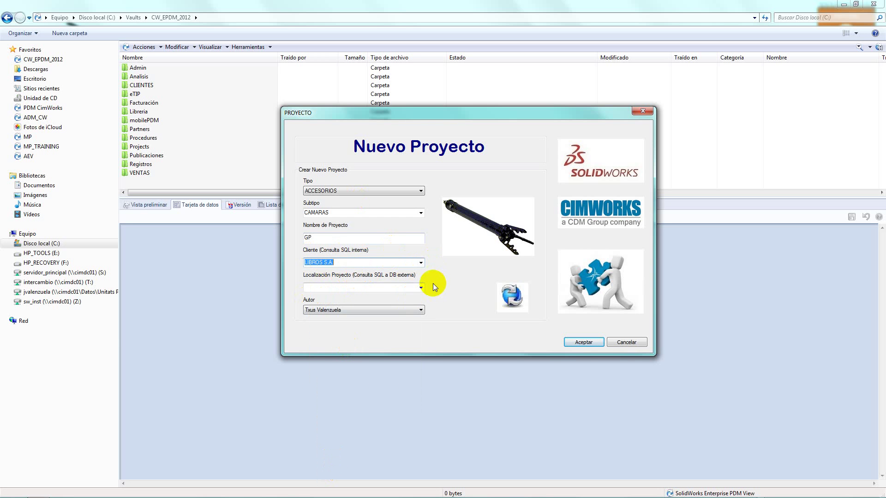
Set the project location to Antequera and create the project
click(419, 287)
scroll(409, 295, down, 2)
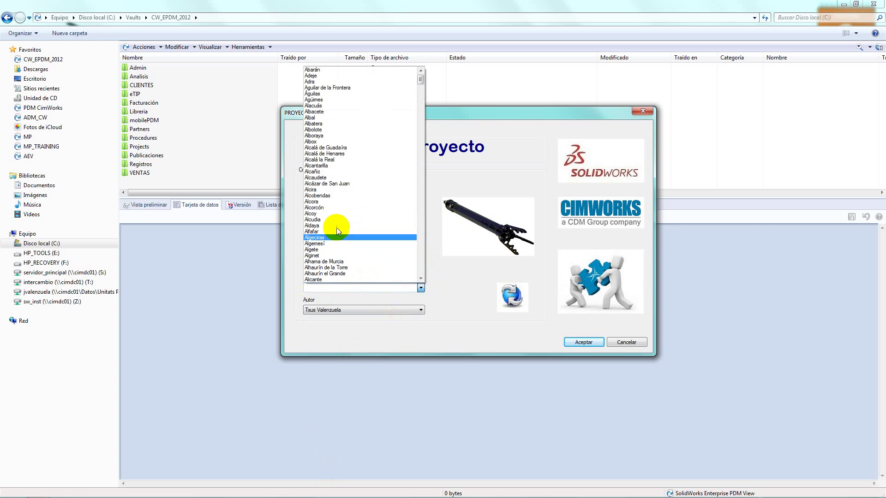
click(344, 147)
click(419, 287)
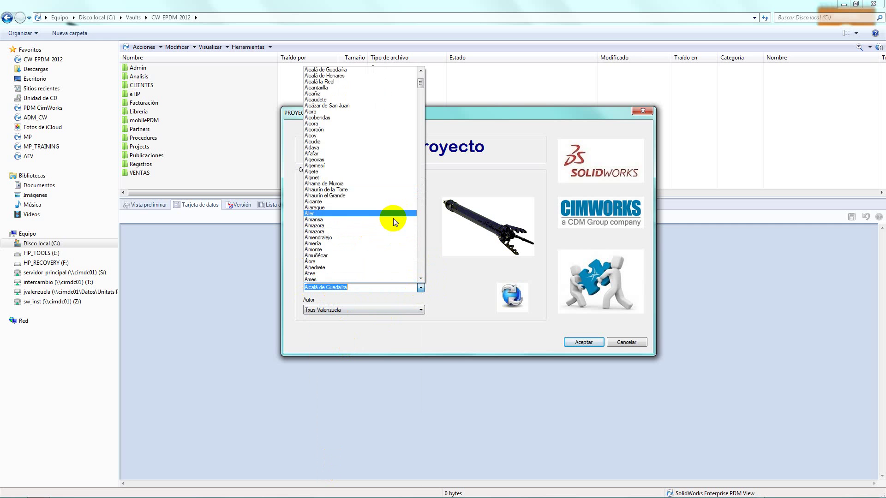
scroll(393, 218, down, 5)
scroll(361, 234, up, 4)
click(361, 234)
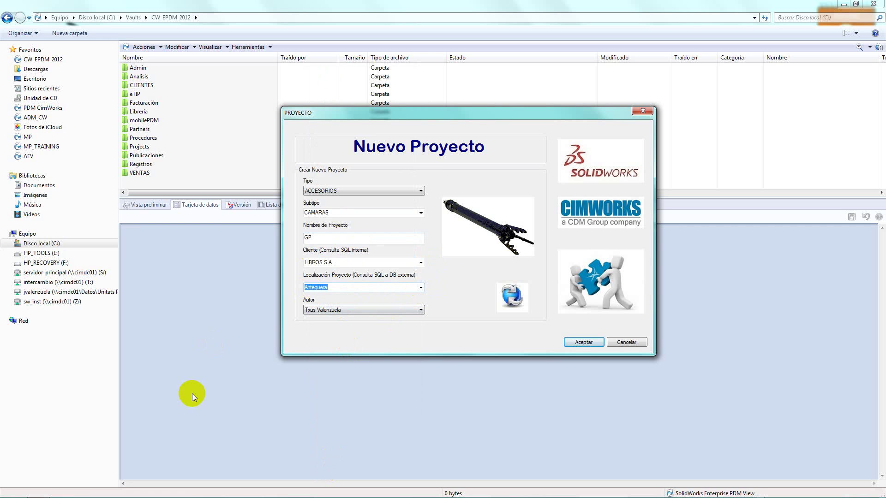
click(596, 341)
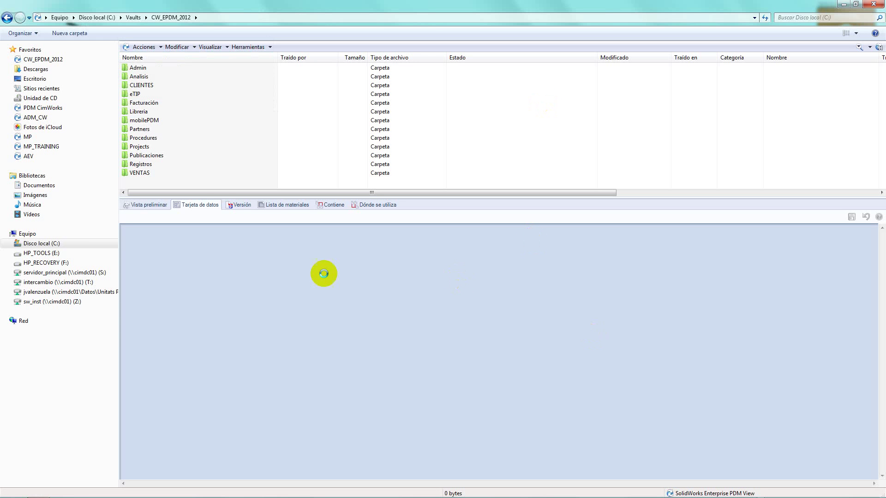
In the Projects folder, review the data card and contents of P-0103 - GP, including the data card of Acta General Proyecto.doc
double_click(140, 146)
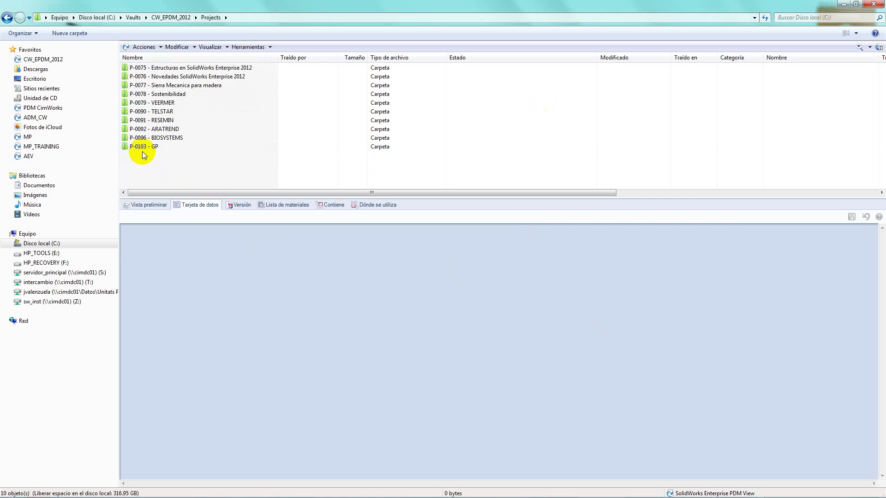
click(144, 148)
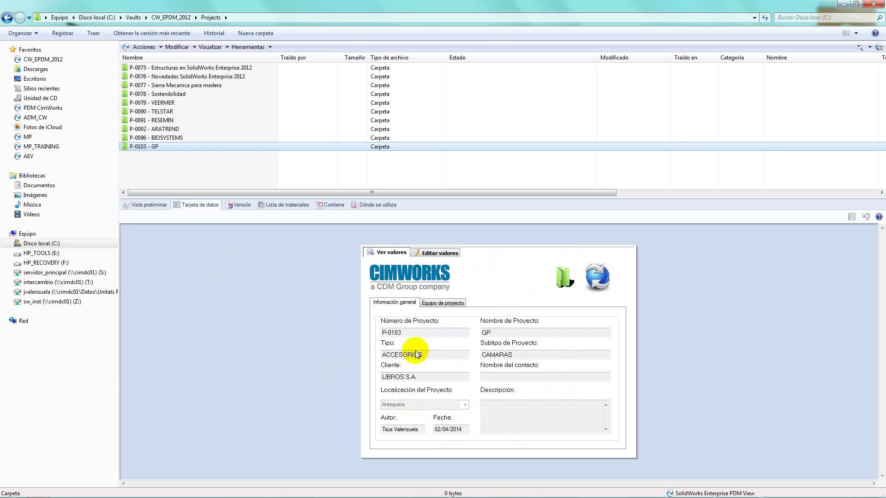
double_click(164, 146)
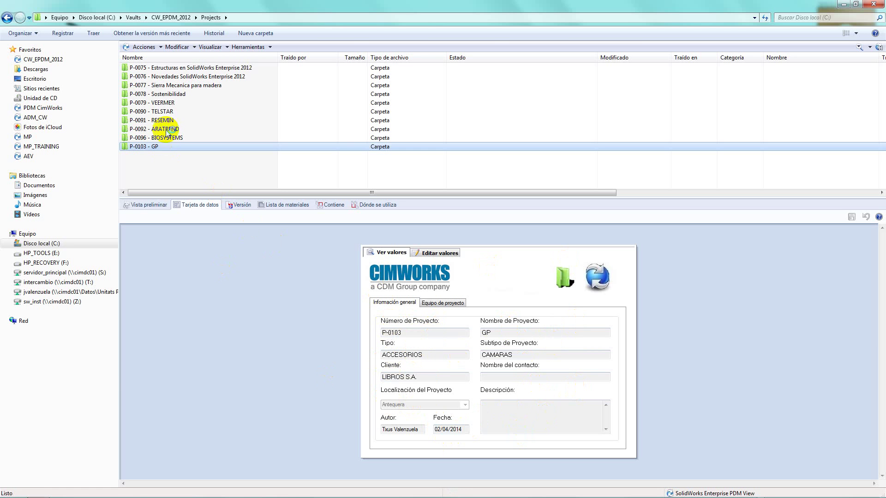
click(155, 86)
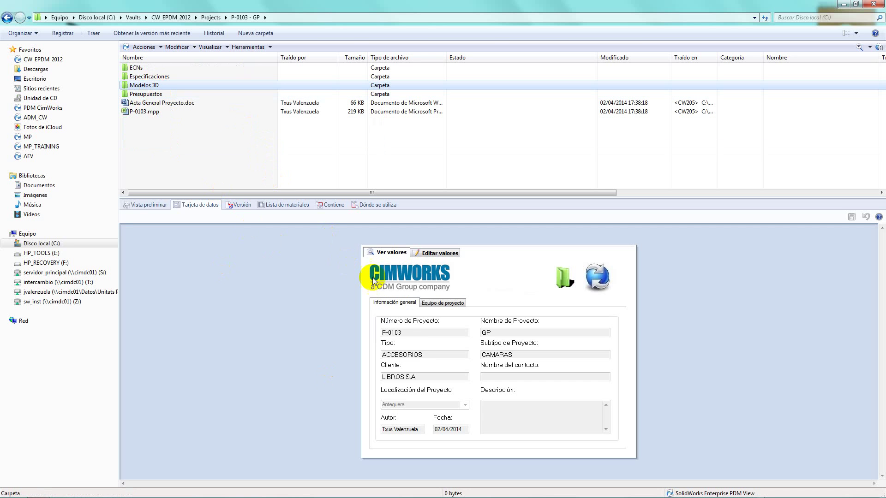
click(144, 103)
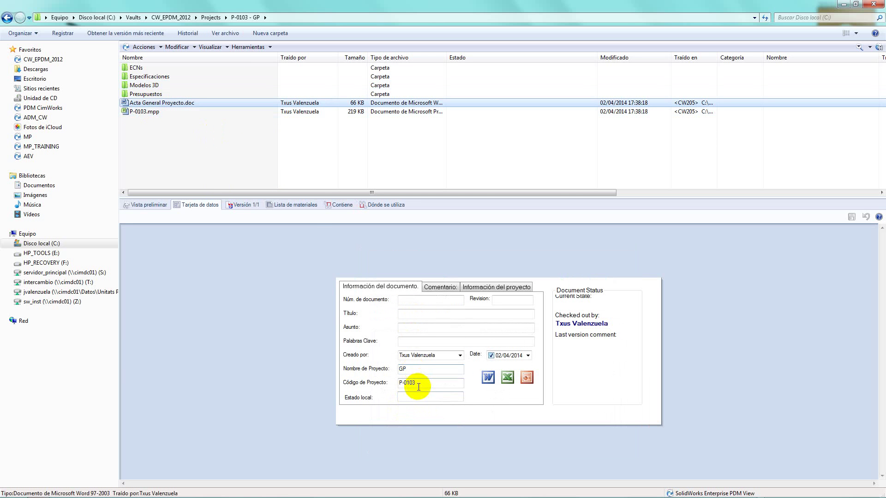
Return to the Projects folder and open the team configuration of project P-0103 - GP for editing
click(211, 17)
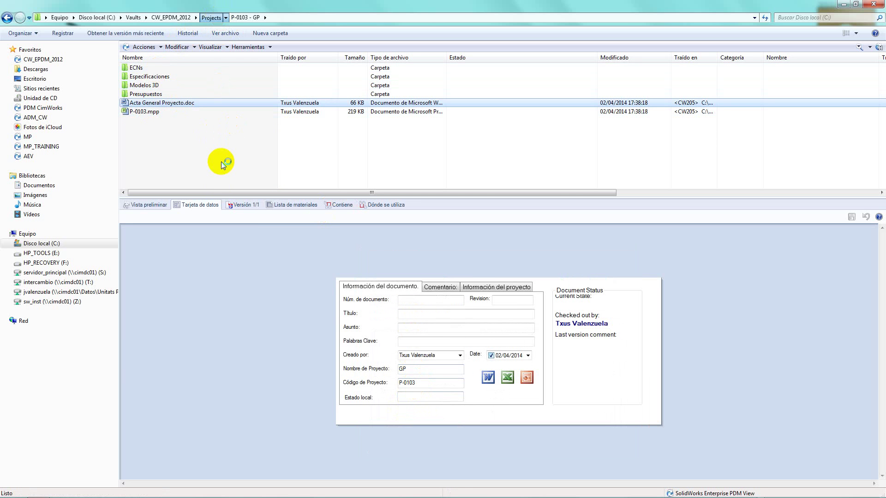
click(144, 146)
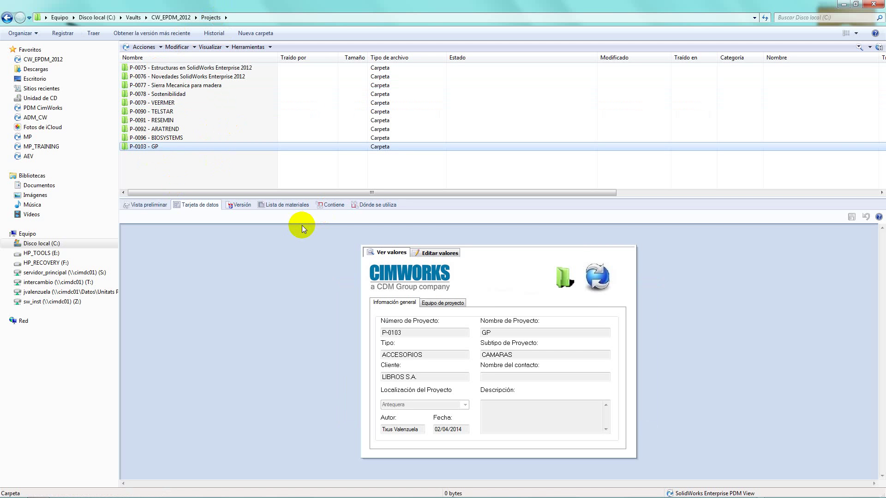
click(442, 303)
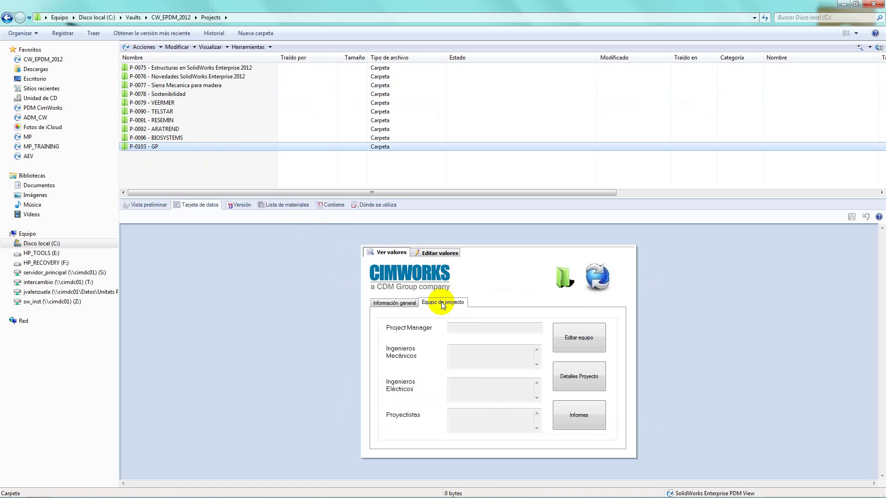
click(579, 338)
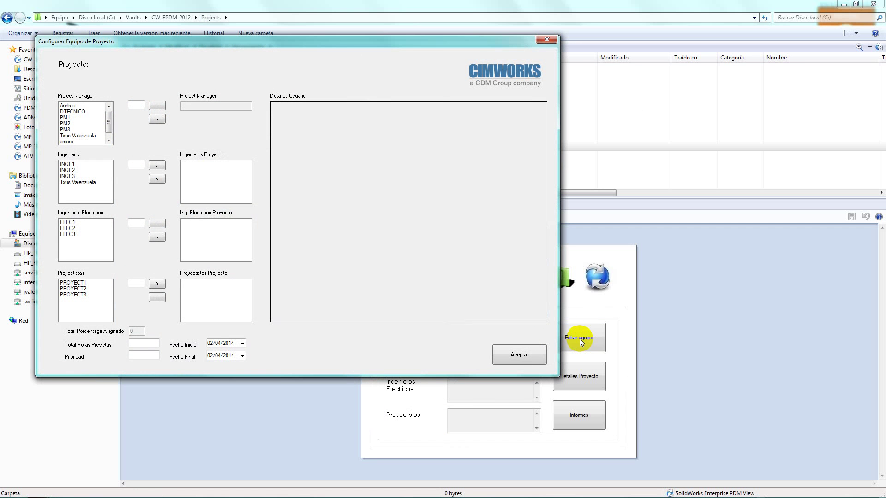
Review the current project assignments of the project manager candidates, including PM1 and DTECNICO
click(72, 118)
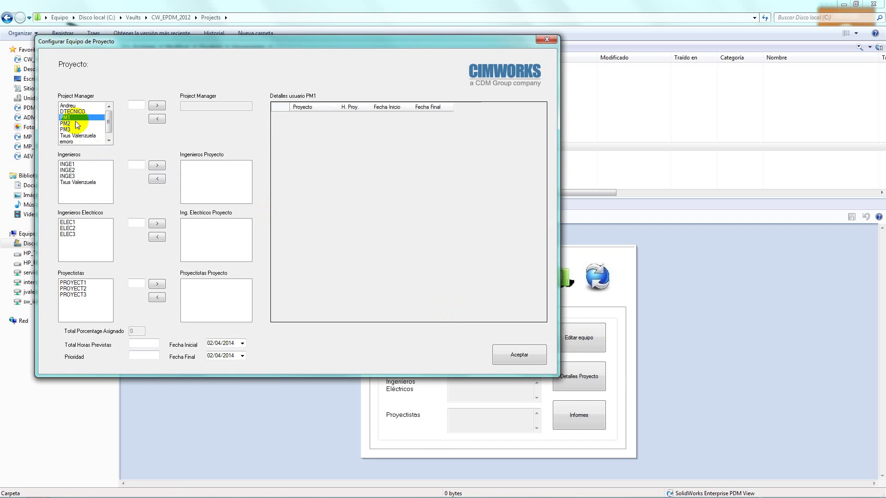
click(71, 111)
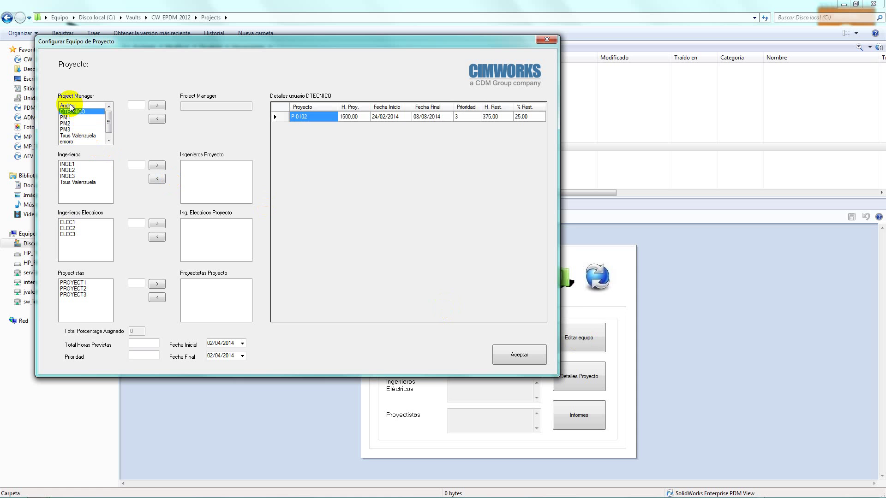
click(69, 106)
click(69, 111)
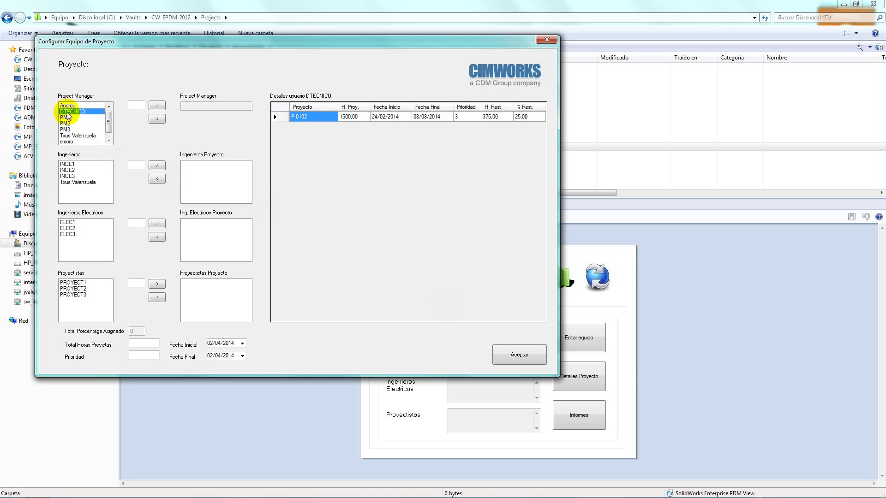
Review the current project assignments of the last two project manager candidates in the list
drag(139, 44, 261, 51)
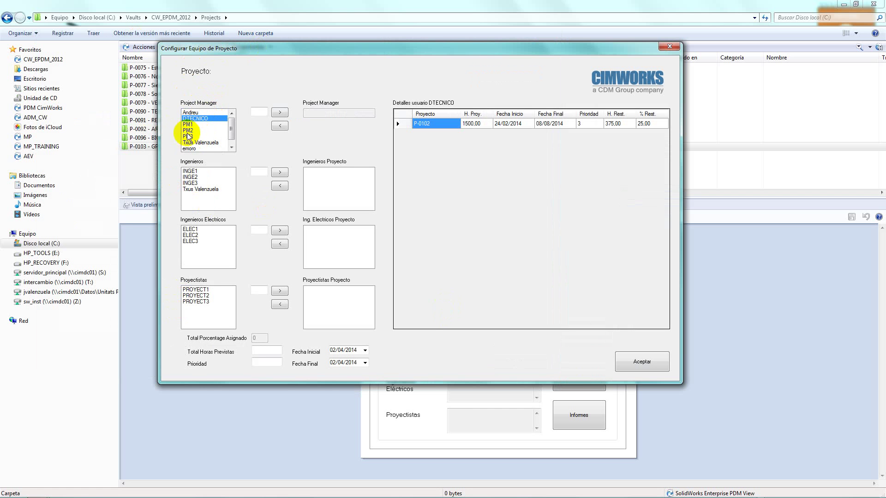
click(192, 149)
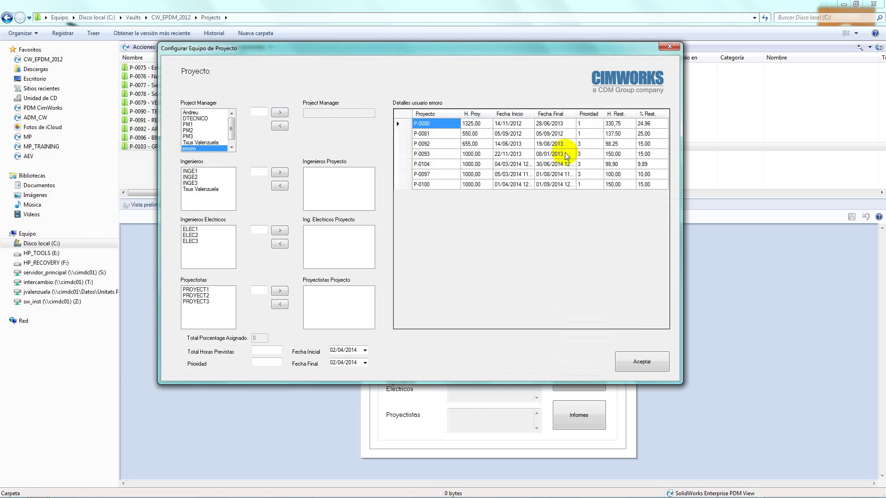
click(201, 142)
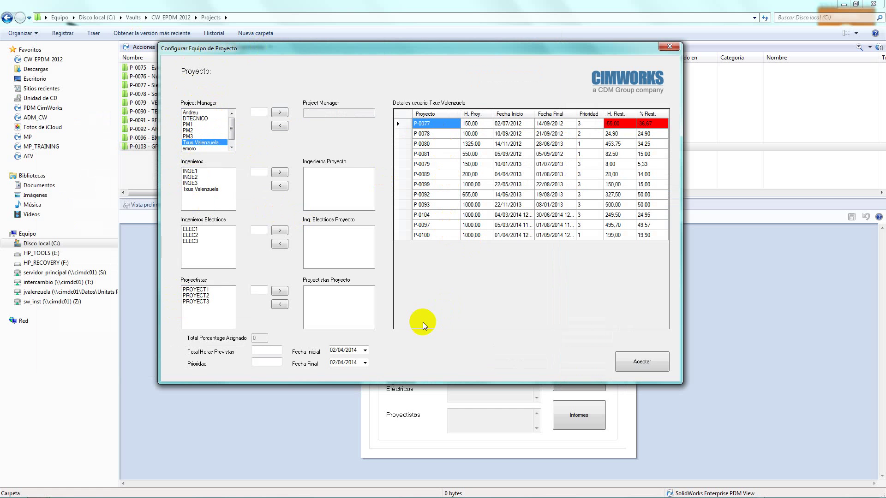
Assign the last listed candidate as project manager with 25% of the work
click(189, 149)
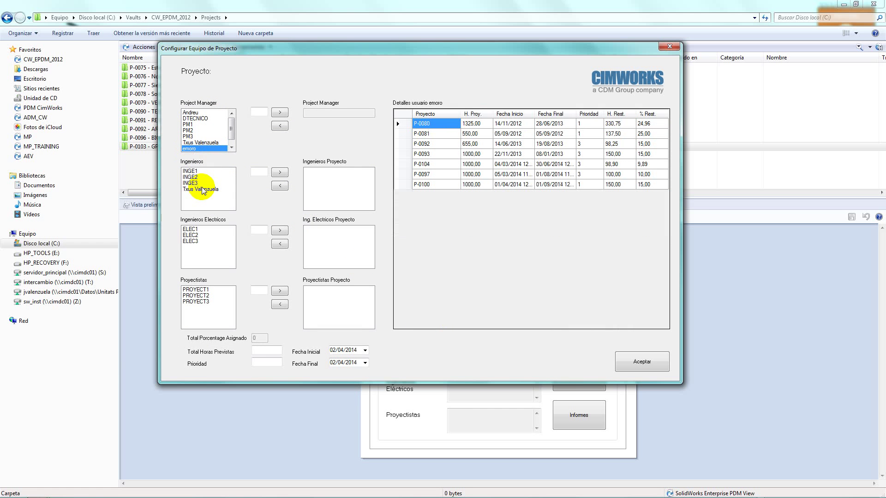
click(260, 112)
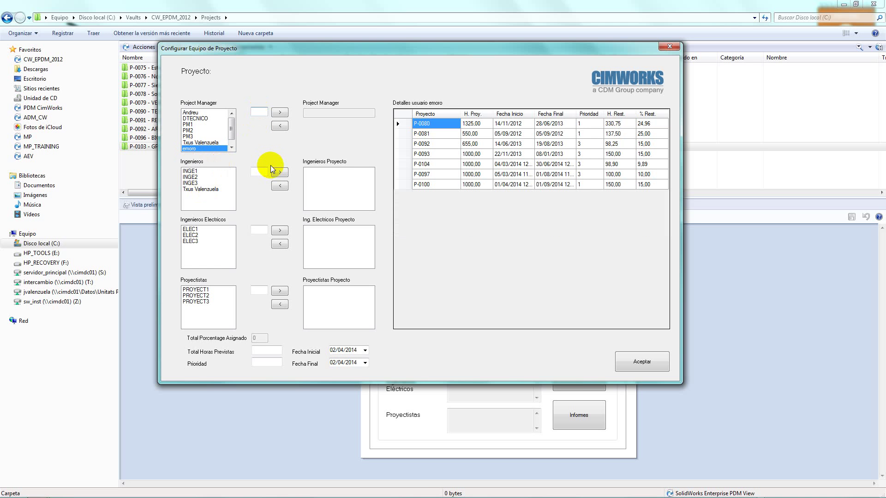
text(25)
click(279, 113)
Set the planned total hours to 1500 and the priority to 1, keeping 02/04/2014 as the start date
click(265, 351)
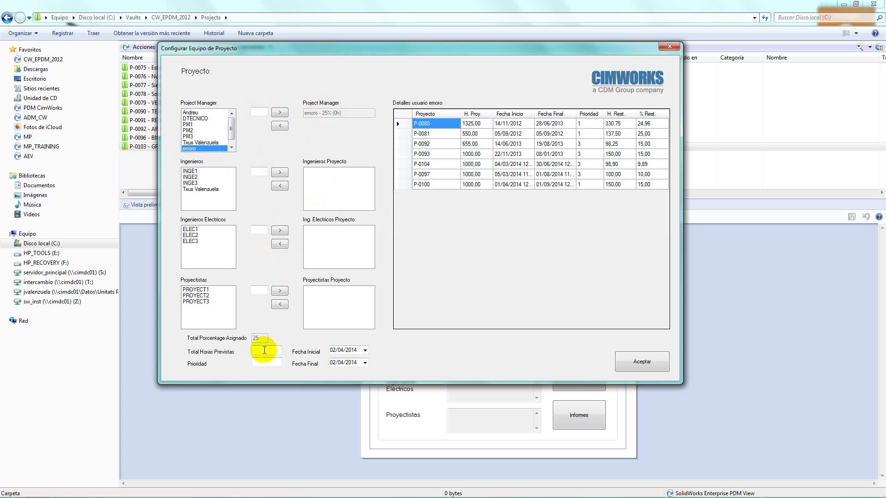
text(1500)
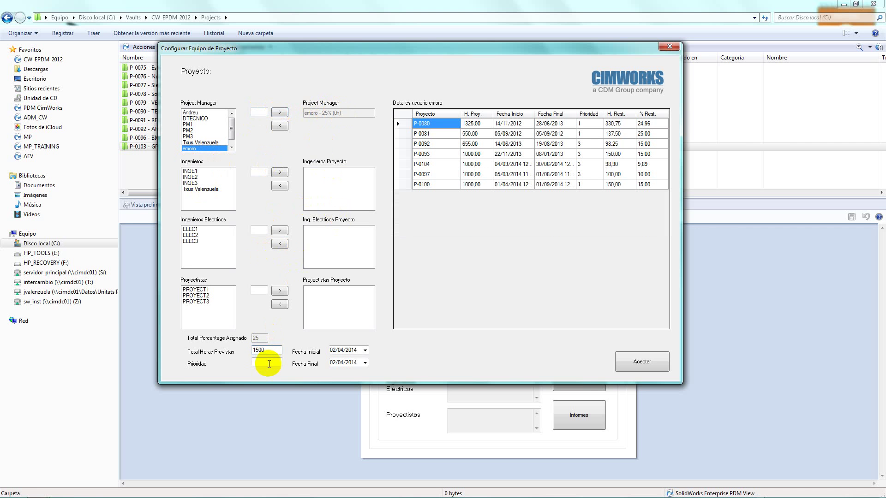
click(269, 364)
click(366, 350)
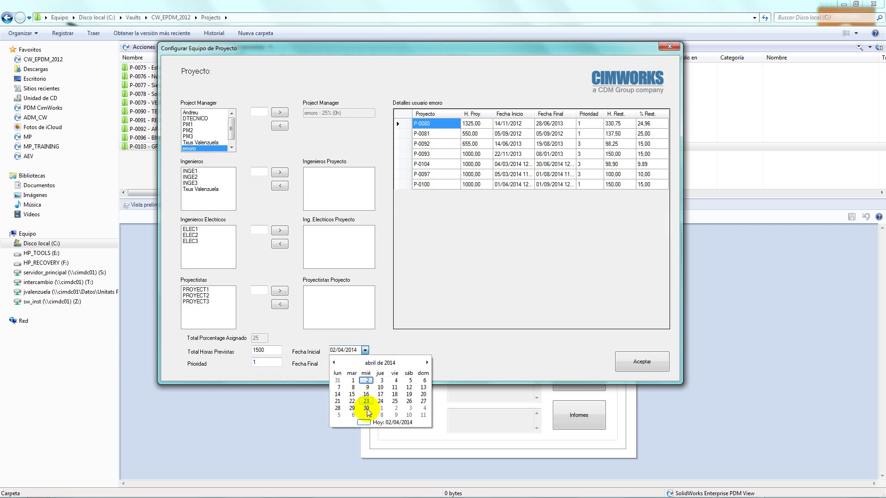
click(322, 419)
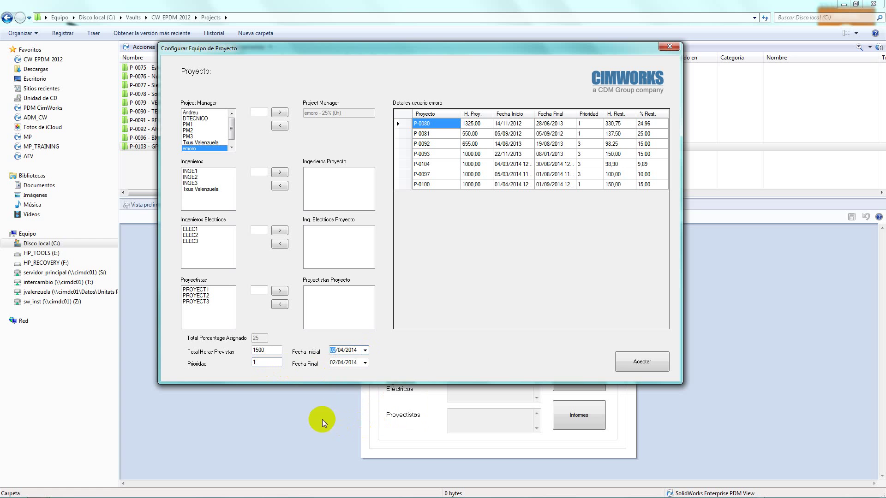
Set the project's end date to 10/12/2014
click(366, 363)
click(428, 376)
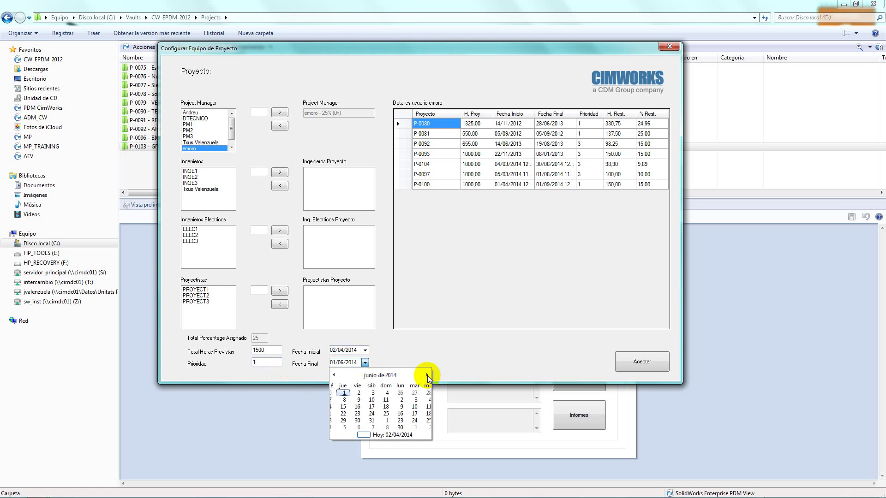
click(427, 375)
click(427, 376)
click(427, 375)
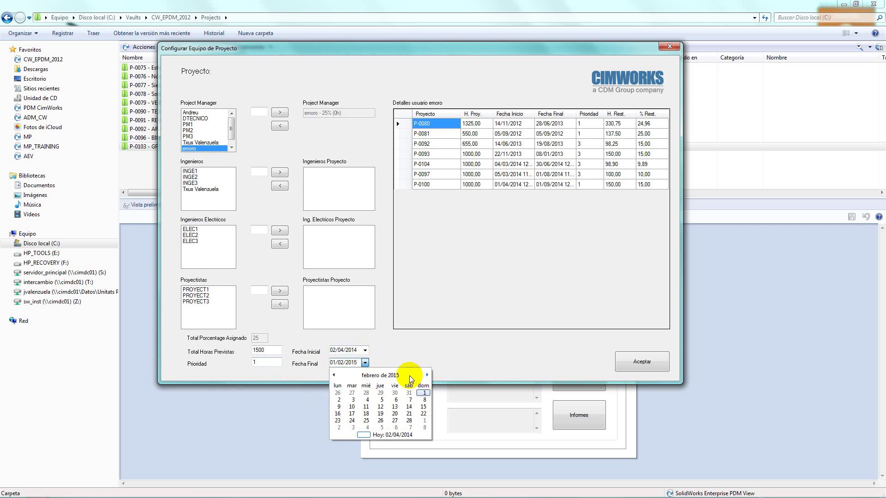
click(334, 375)
click(334, 375)
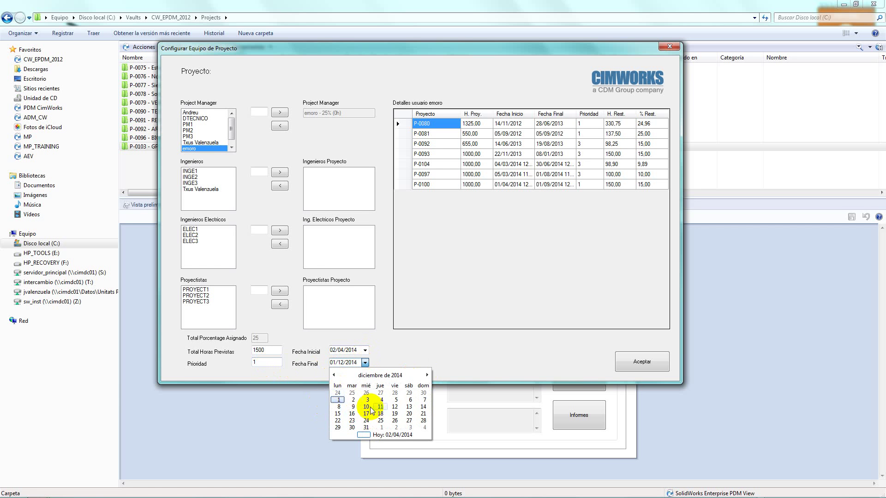
click(366, 407)
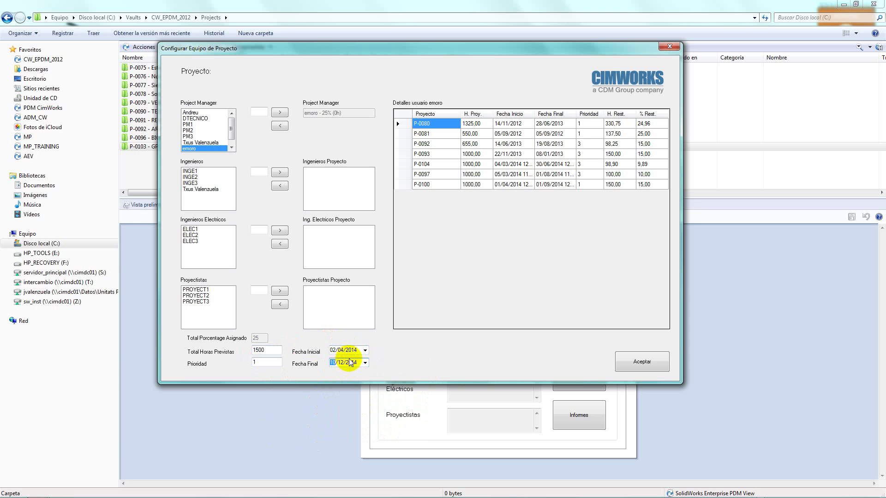
click(267, 350)
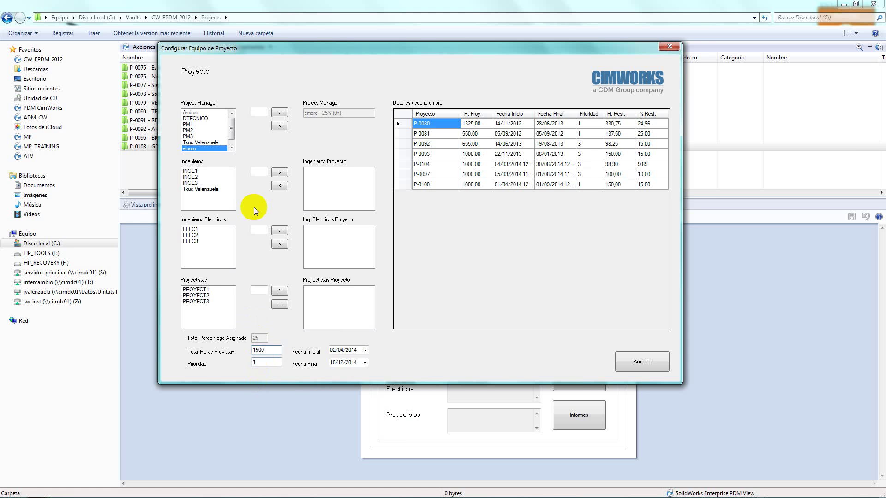
Compare the current assignments of INGE1, INGE2 and INGE3, and add INGE3 to the project engineers with 50%
click(194, 183)
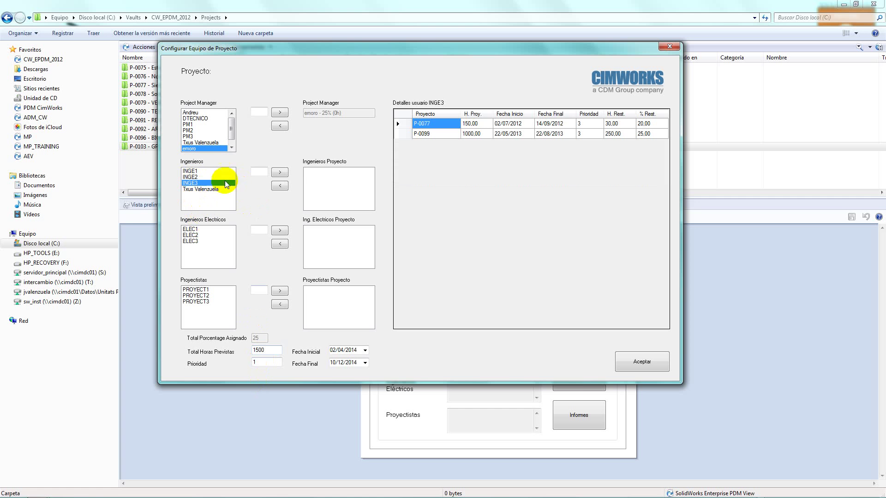
click(194, 171)
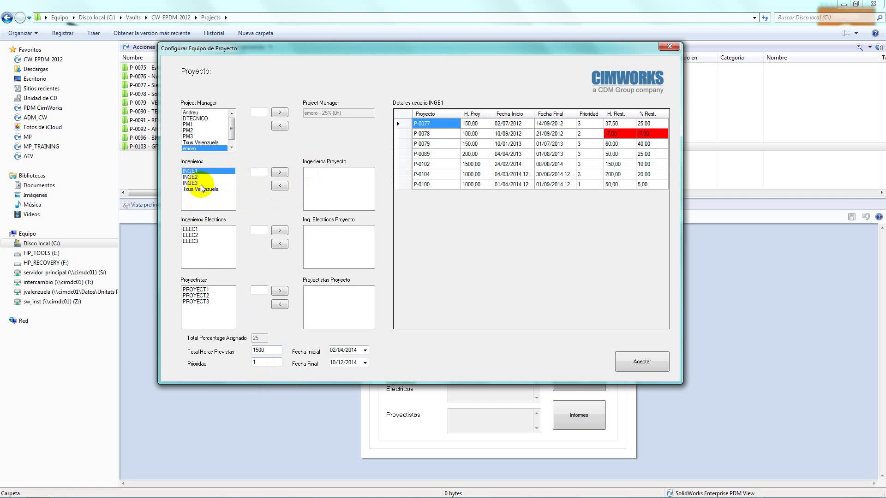
click(190, 177)
click(192, 183)
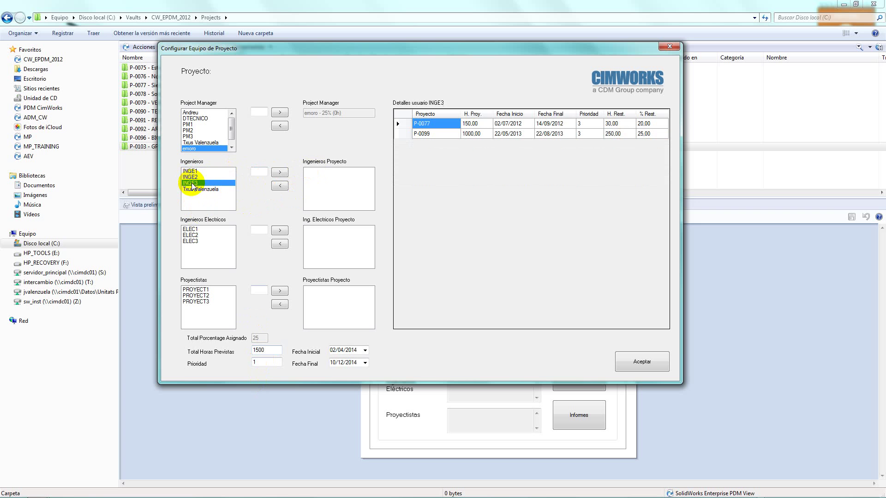
click(259, 173)
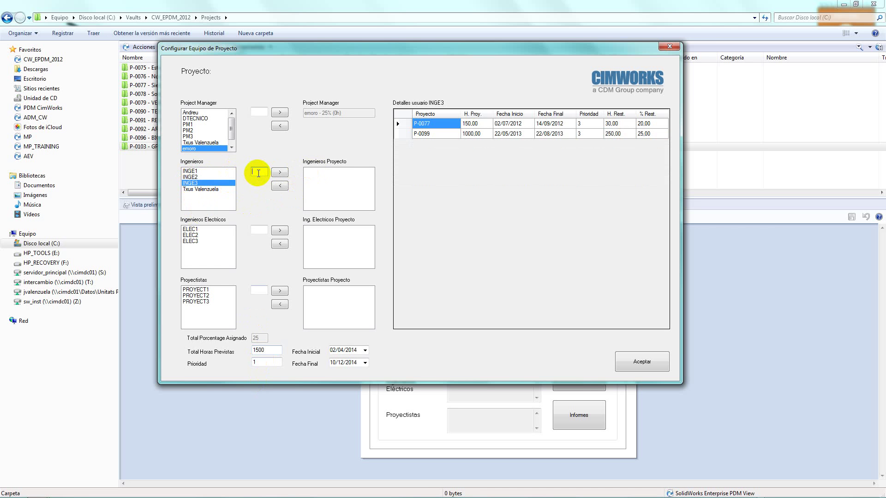
text(50)
click(279, 174)
Add ELEC1 to the project's electrical engineers with 10% of the work
click(190, 230)
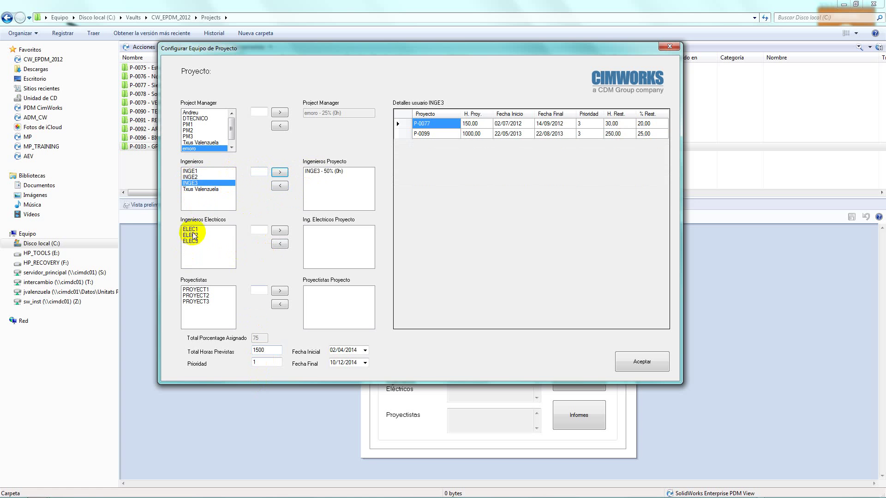
click(258, 229)
text(10)
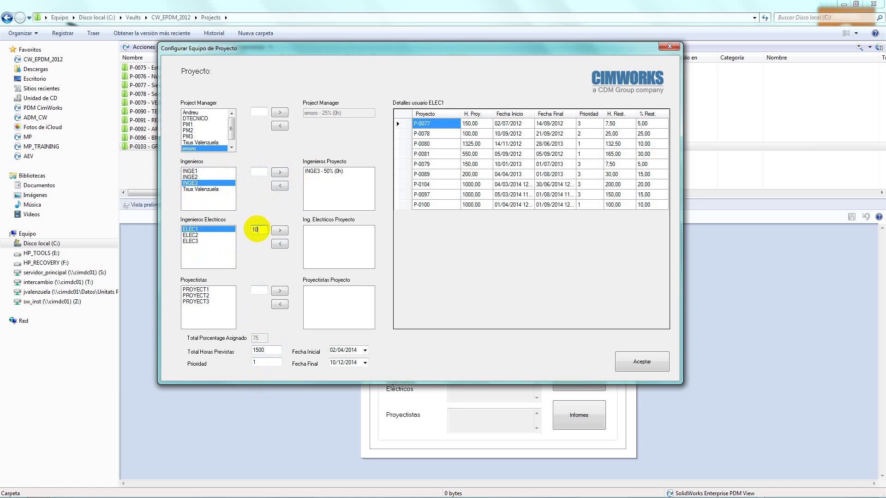
click(279, 230)
Add PROYECT1 to the project designers with 25% and try to accept the team configuration
click(196, 290)
click(258, 290)
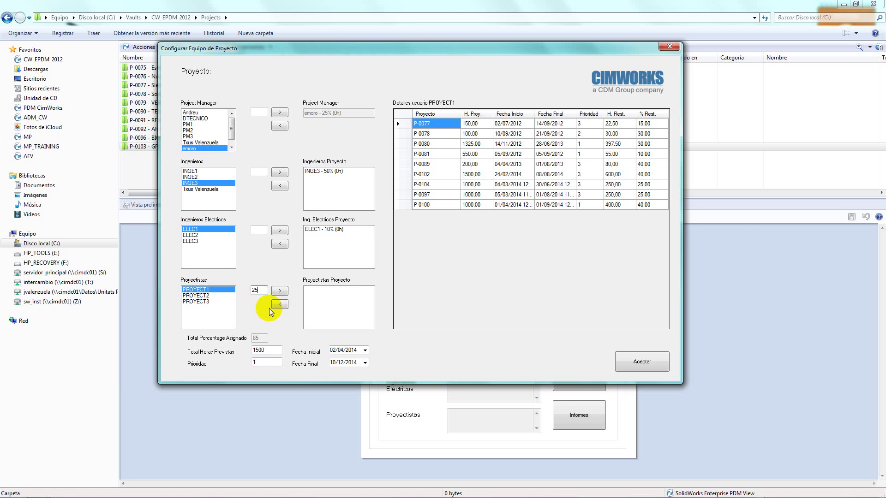
click(280, 291)
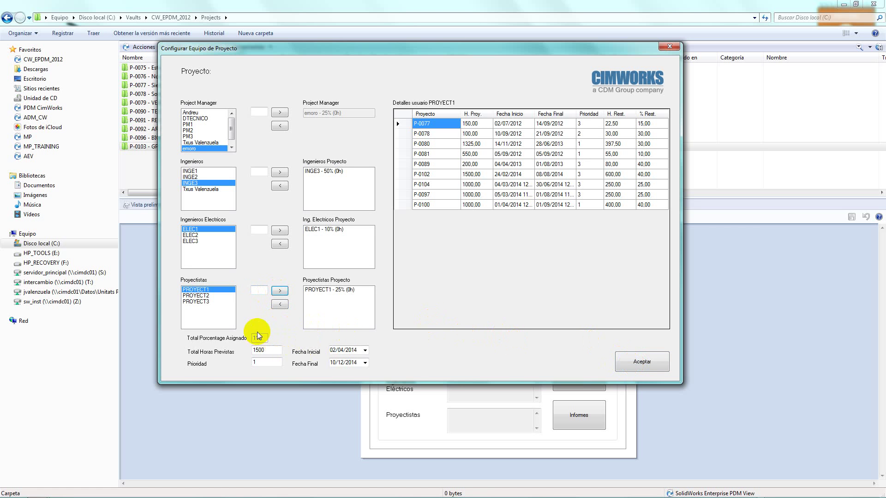
click(641, 361)
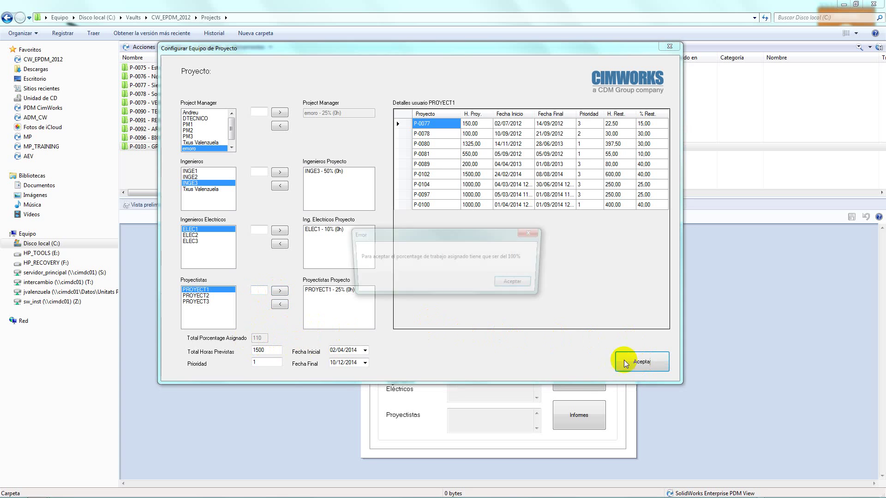
click(520, 285)
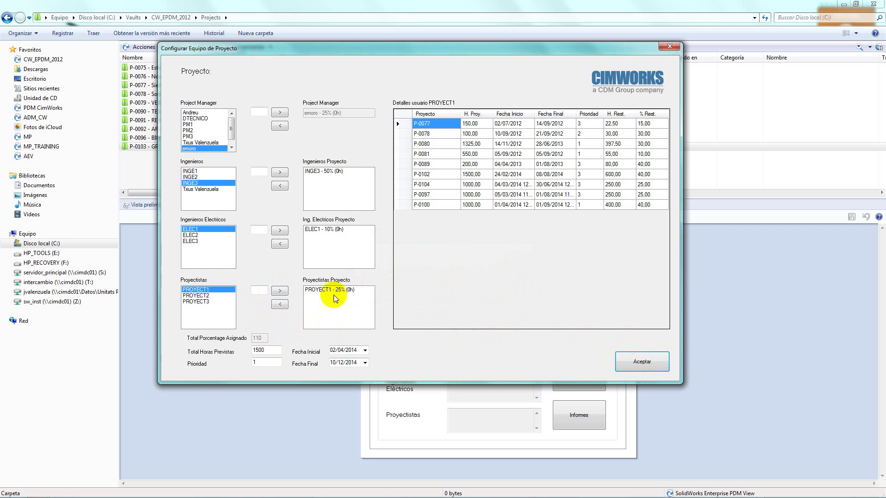
Remove PROYECT1 from the project designers and add it again with 15% of the work
click(321, 289)
click(280, 304)
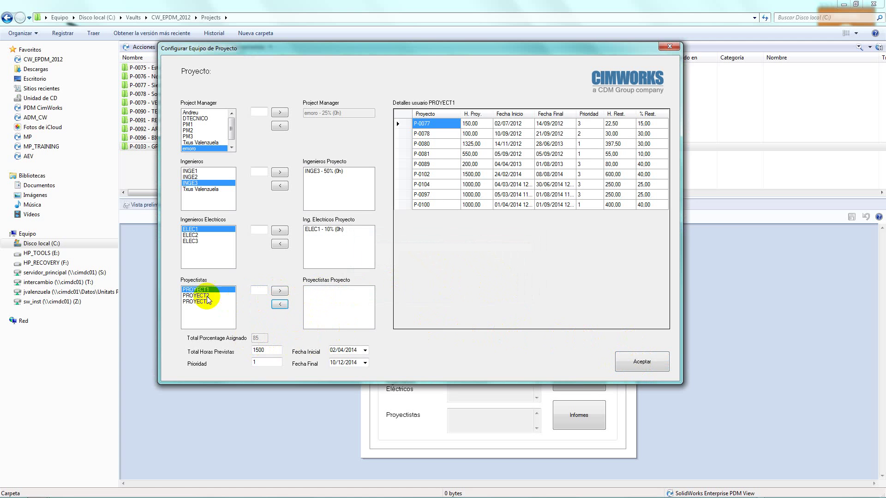
click(258, 290)
text(15)
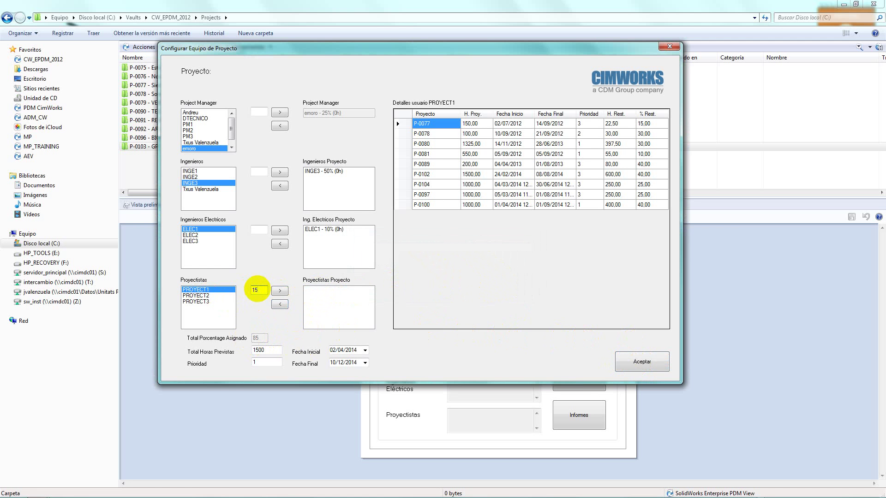
click(280, 291)
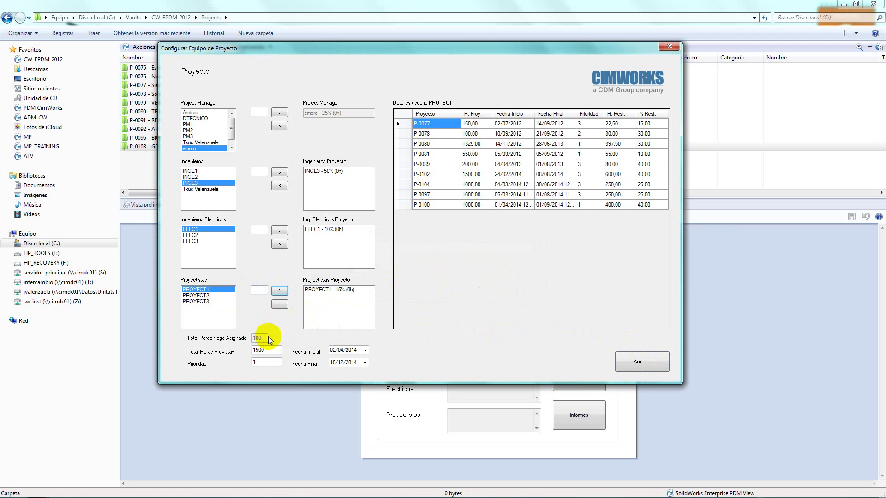
Accept the team configuration and save the changes to the data card of P-0103 - GP
click(640, 362)
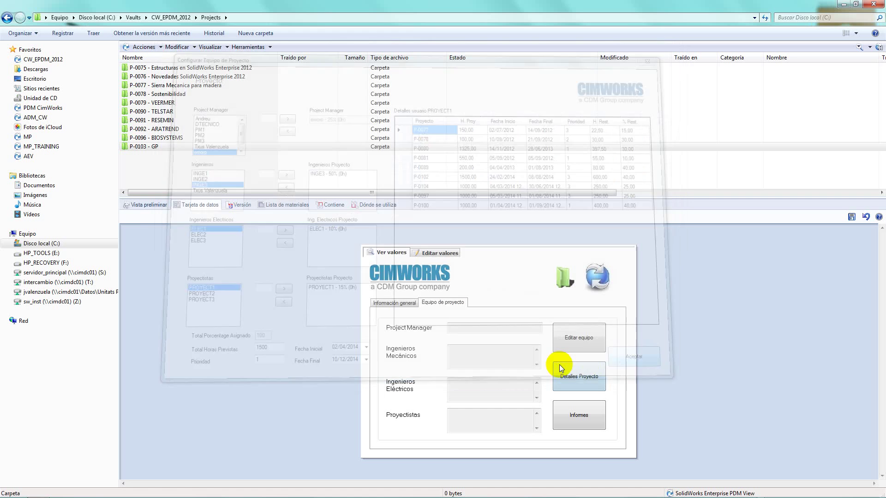
click(348, 173)
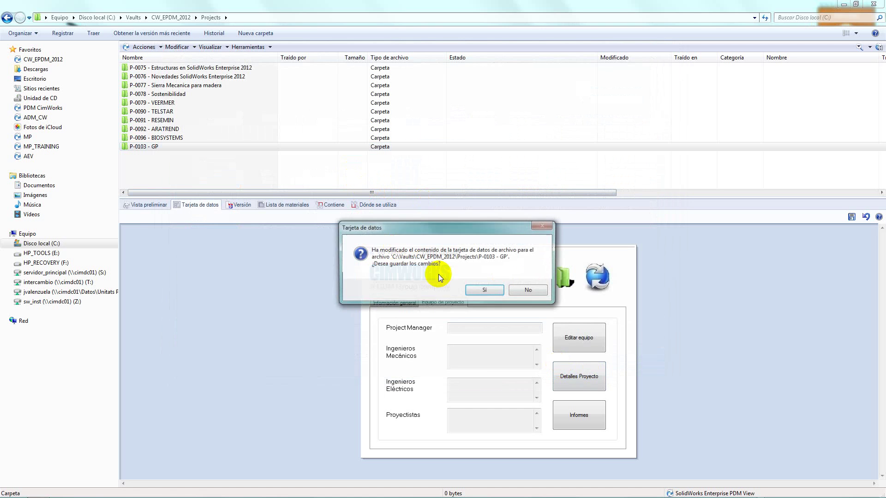
click(478, 291)
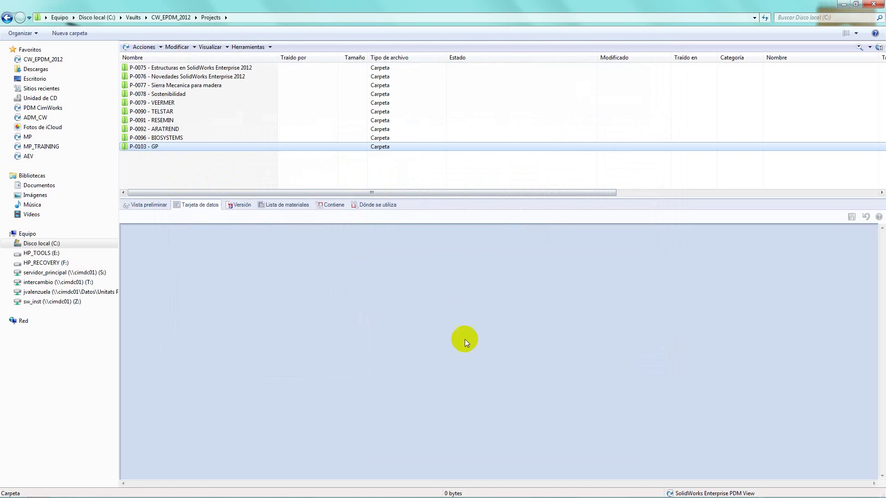
Check the project team shown on the data card of P-0103 - GP and view the folder's contents
click(442, 303)
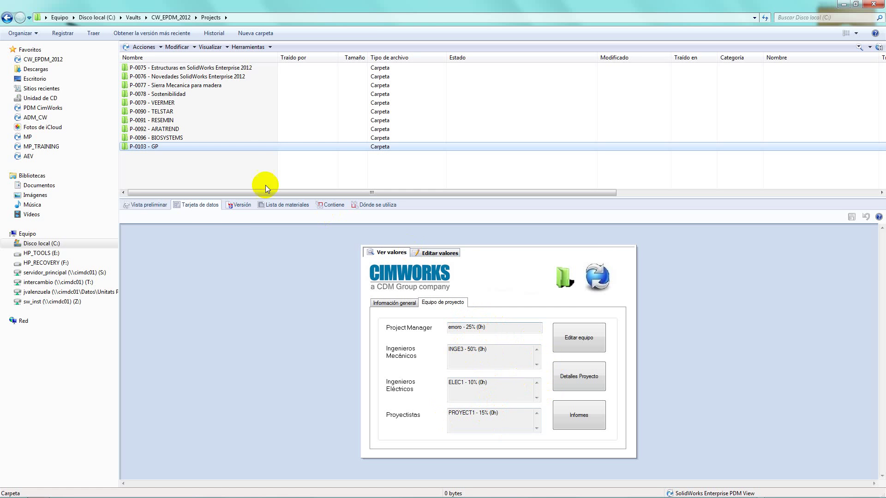
double_click(240, 146)
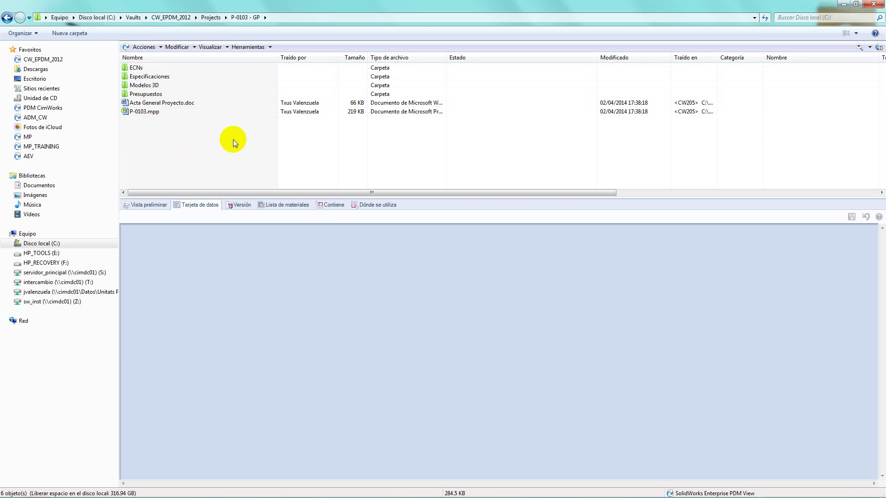
Return to the Projects folder and reopen the team configuration of P-0103 - GP
click(218, 18)
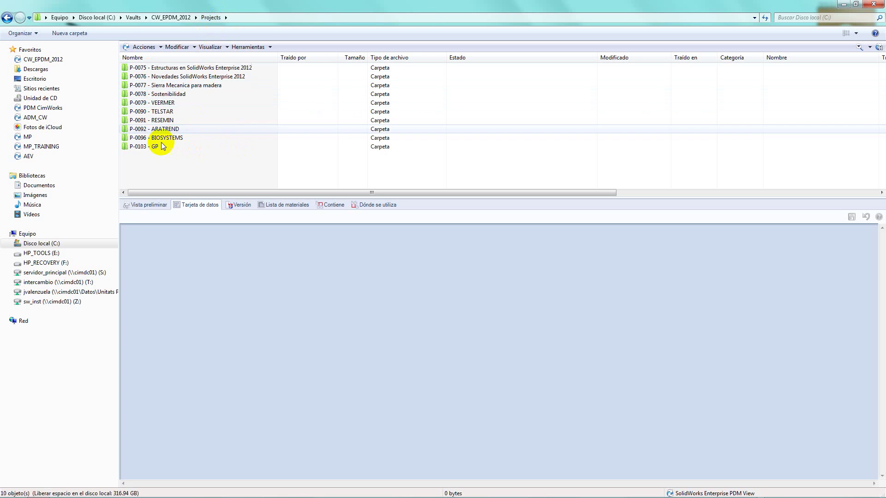
click(442, 303)
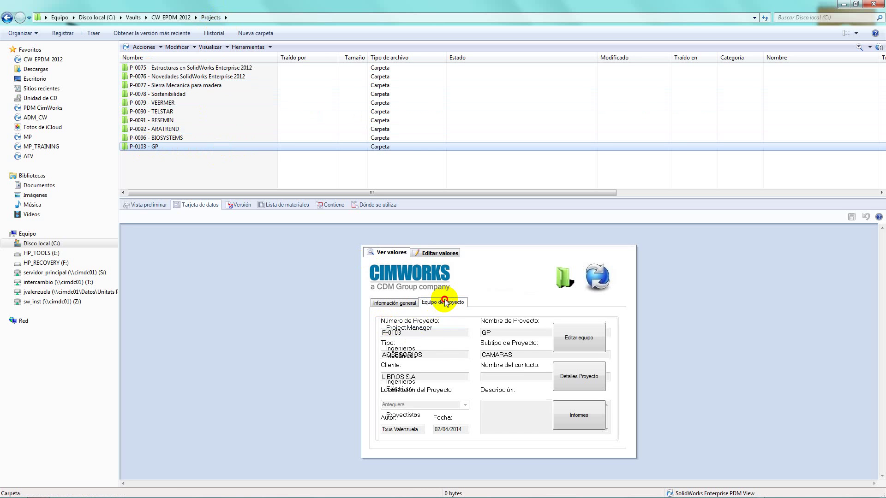
click(580, 341)
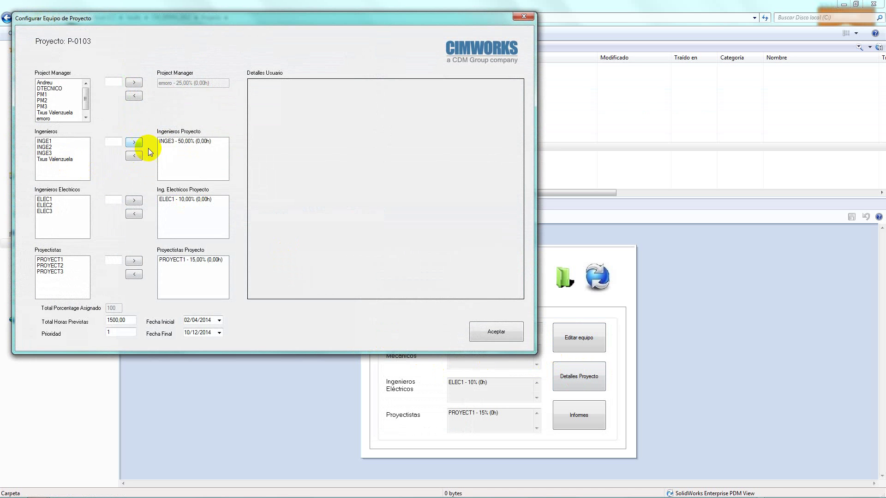
Replace INGE3 among the project's mechanical engineers with the person listed below INGE3, assigned 50% of the work
click(164, 141)
click(134, 156)
click(54, 159)
click(112, 142)
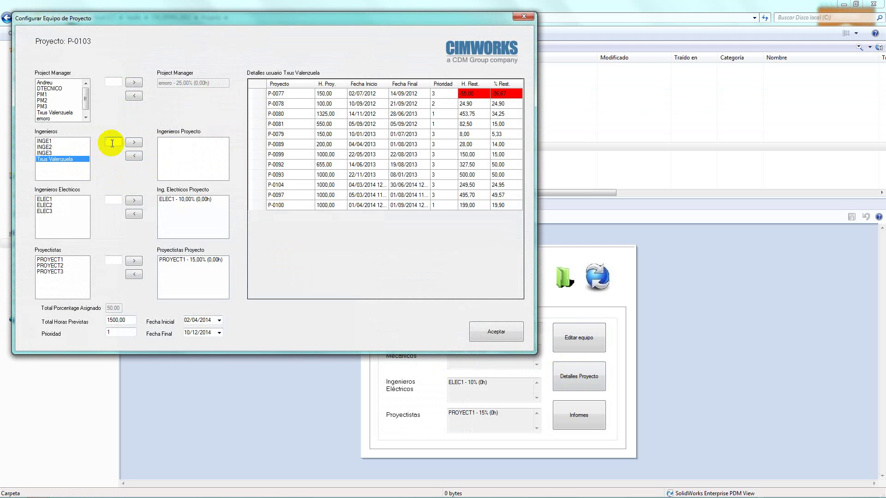
text(50)
click(134, 142)
Accept the new team, save the data card changes of P-0103 - GP and check its updated project team
click(482, 329)
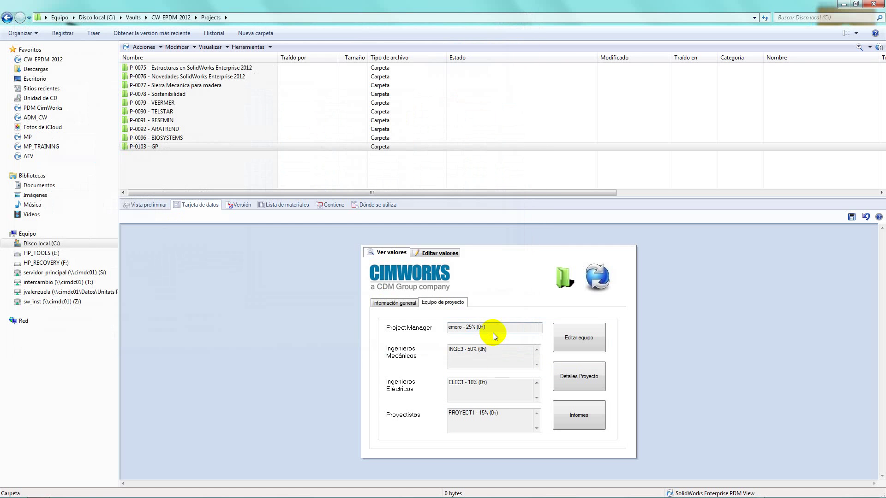
click(512, 177)
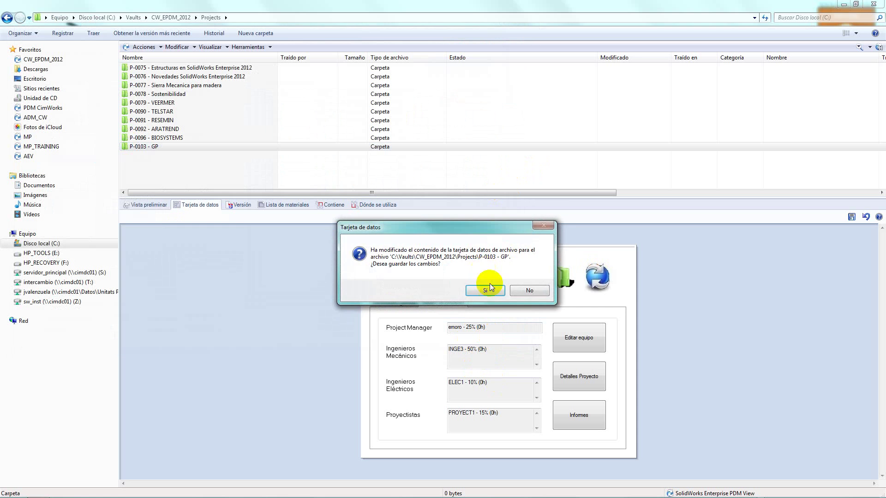
click(485, 290)
click(147, 147)
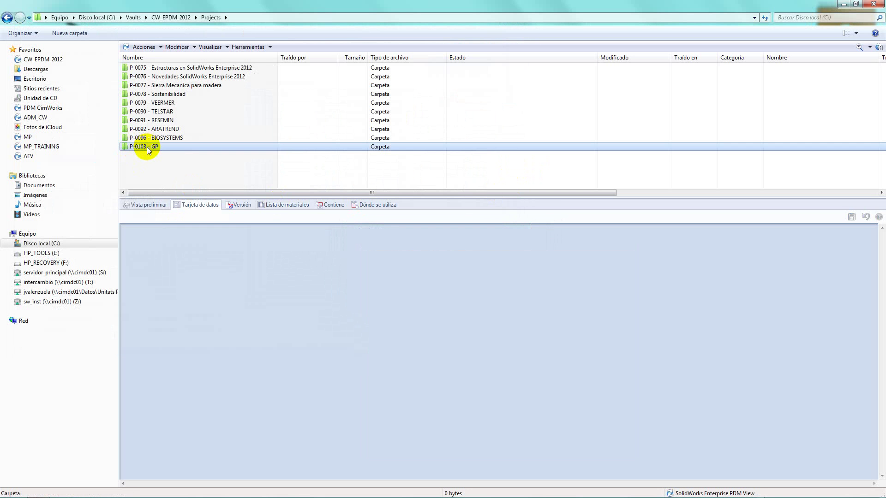
click(443, 303)
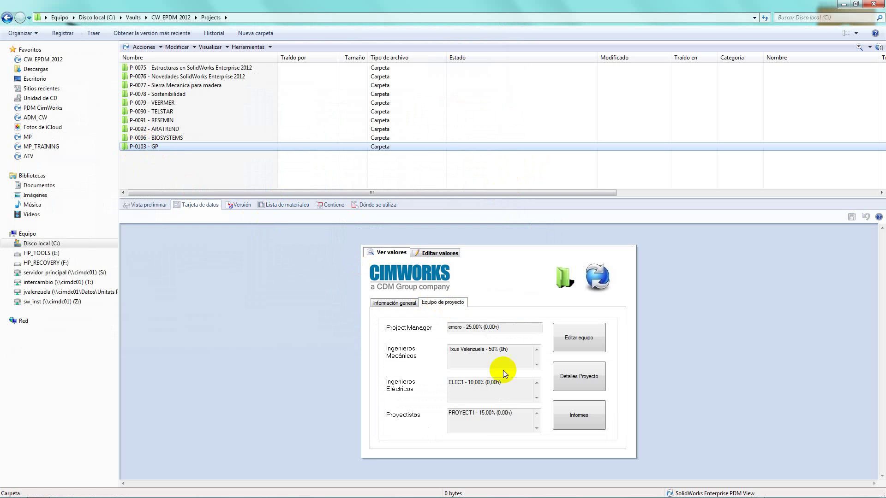
Open the P-0103 - GP folder and view the data cards of Acta General Proyecto.doc and P-0103.mpp
click(187, 159)
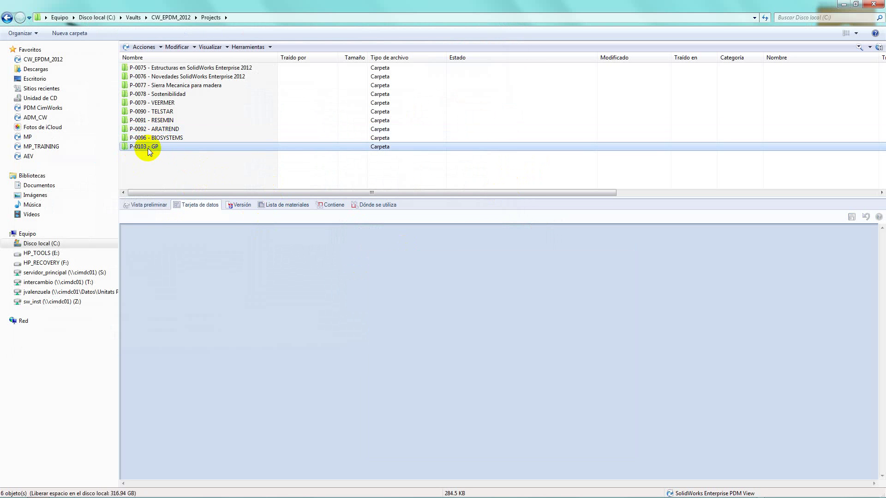
double_click(148, 148)
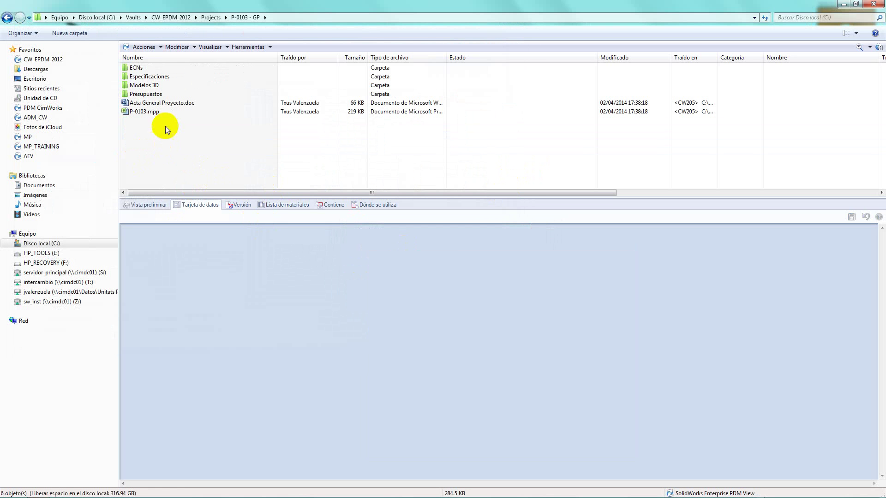
click(159, 103)
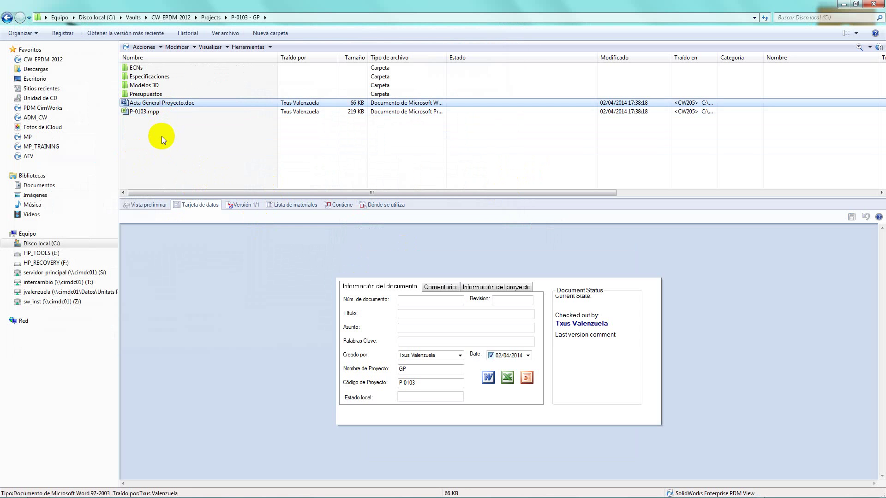
click(157, 113)
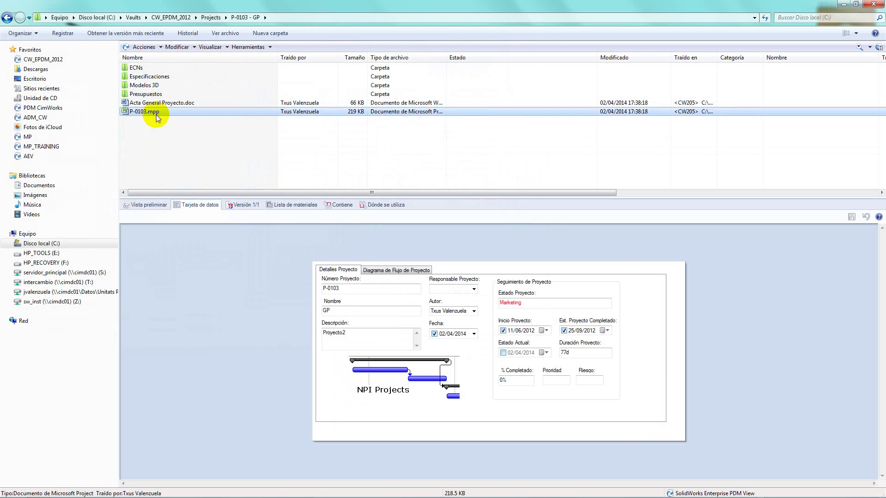
Review the task start dates of P-0103.mpp in Microsoft Project and close the plan, saving its changes
right_click(156, 114)
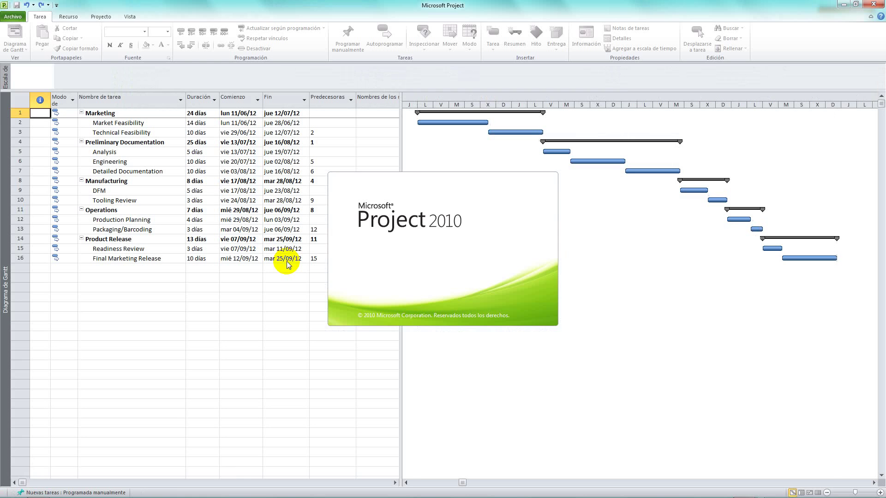
drag(401, 195, 348, 198)
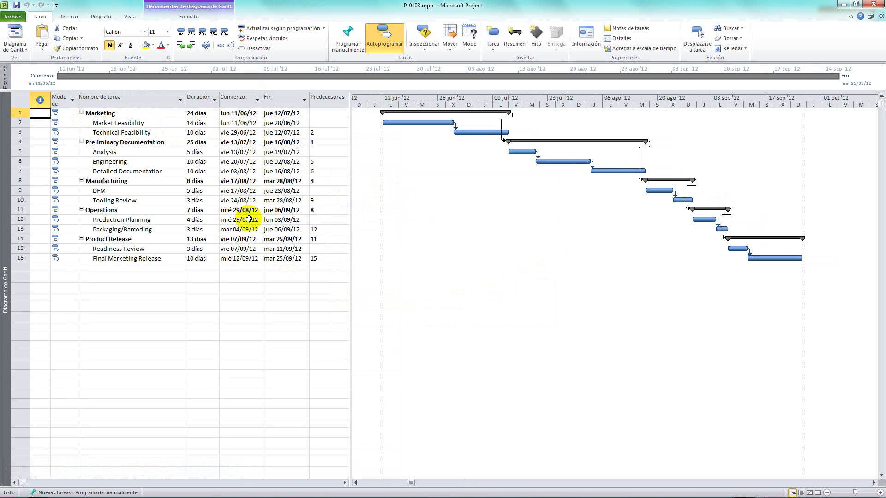
click(239, 114)
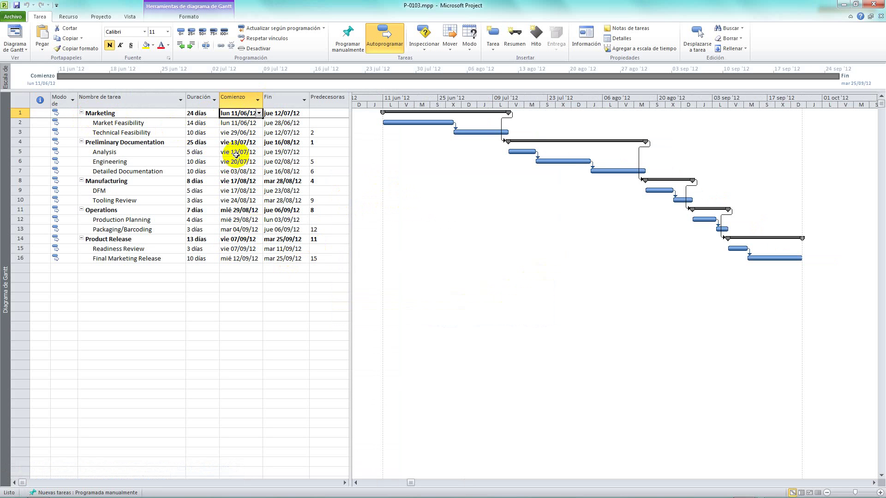
click(238, 200)
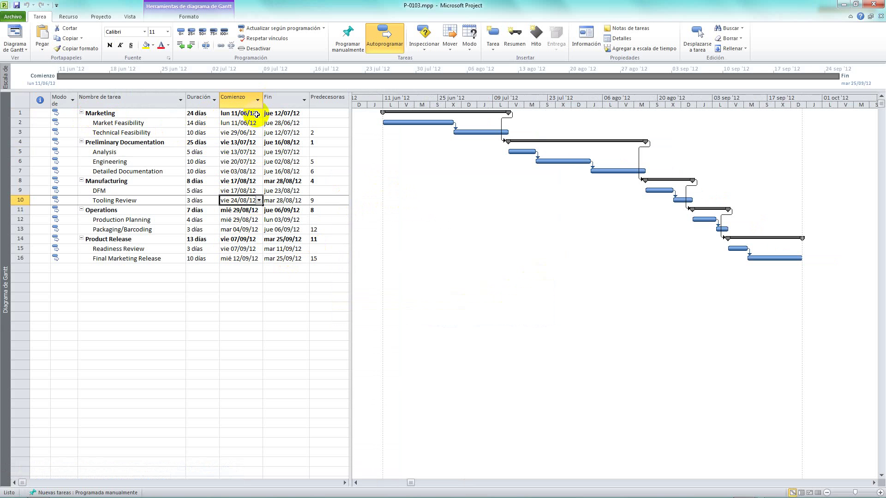
click(257, 114)
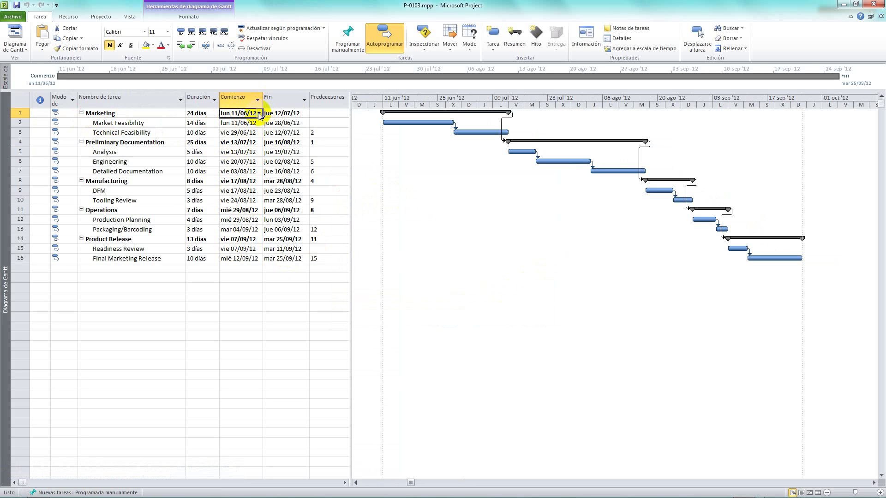
click(874, 4)
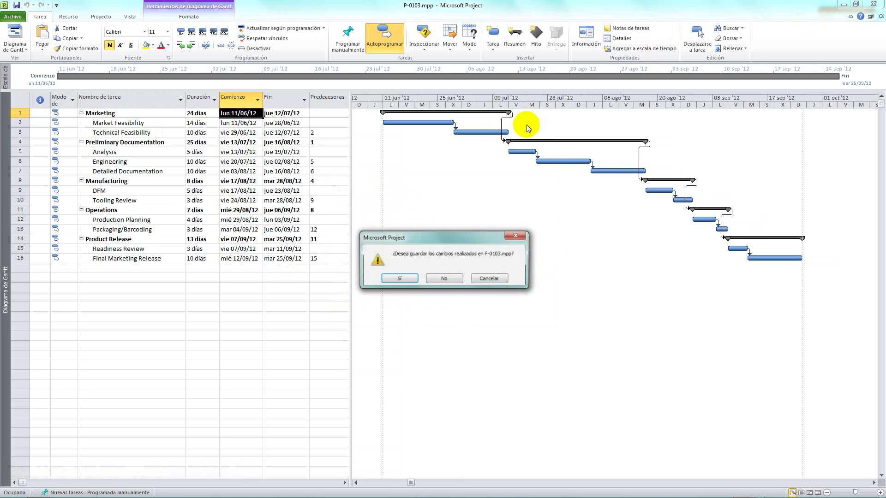
click(400, 278)
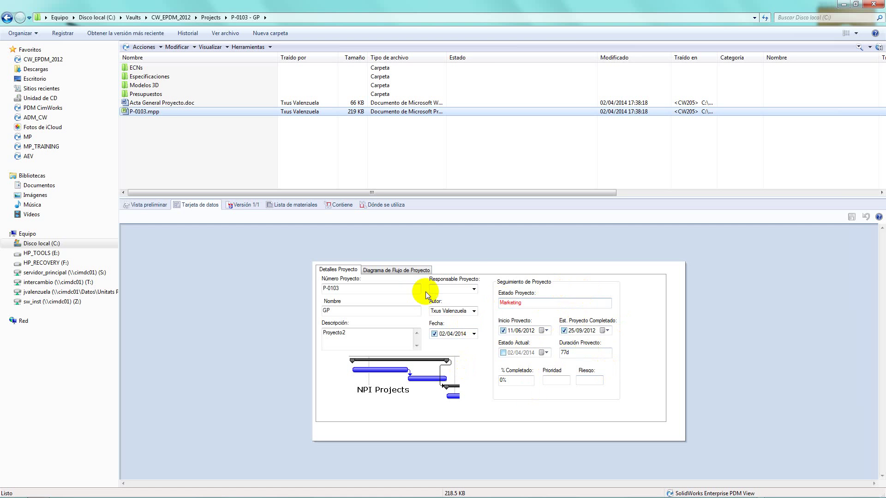
Check the project flow diagram and the project details, including the duration, on the data card of P-0103.mpp
click(408, 271)
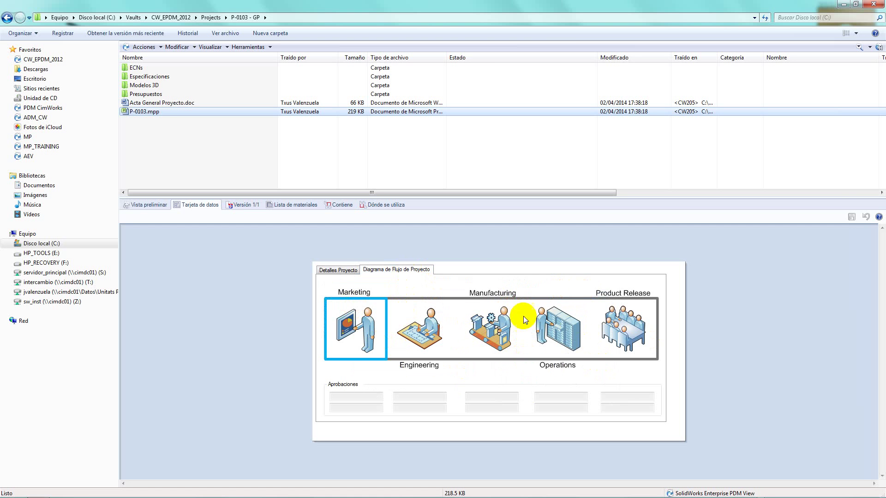
click(337, 270)
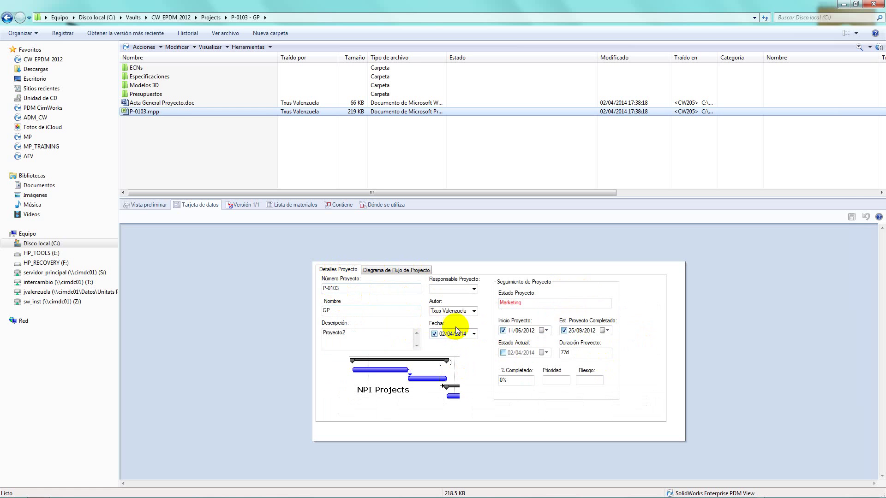
click(576, 354)
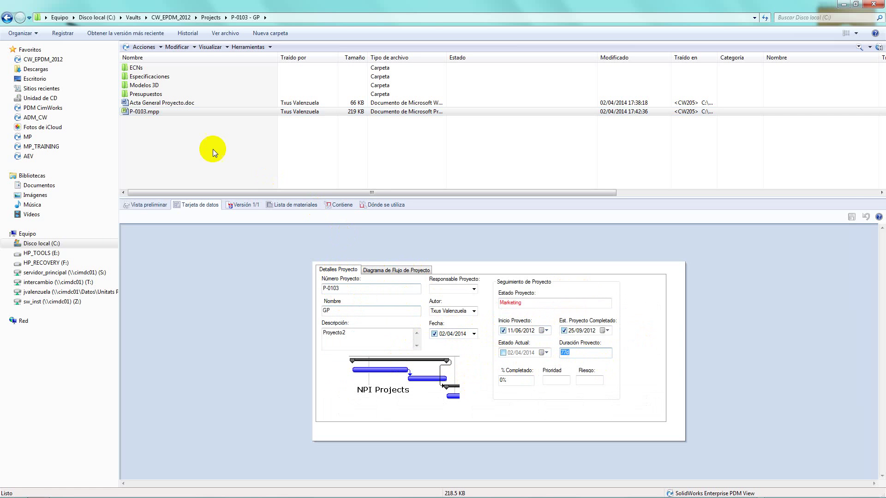
Check P-0103.mpp into the vault with the comment "Project" and log 1 dedicated hour for it
click(143, 112)
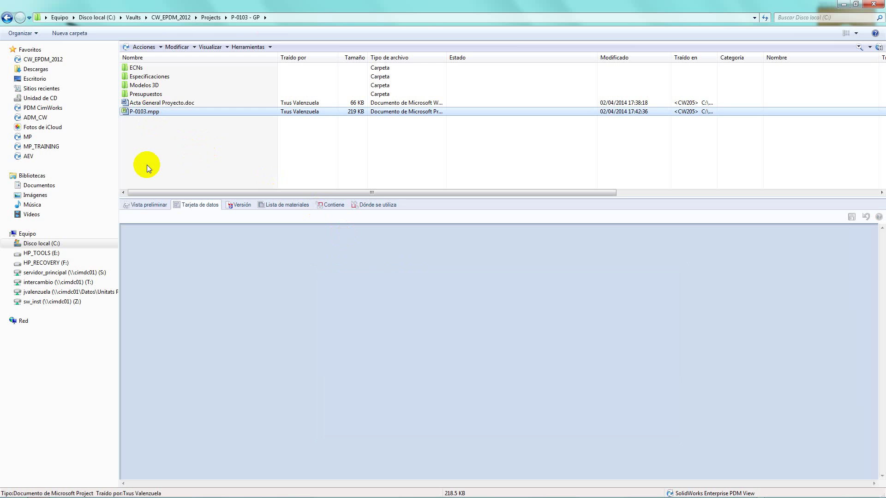
click(70, 36)
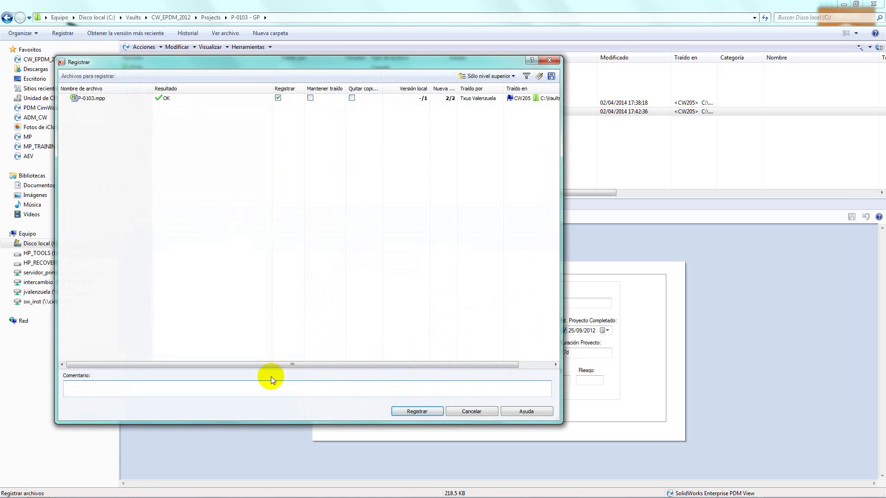
text(Project)
click(417, 409)
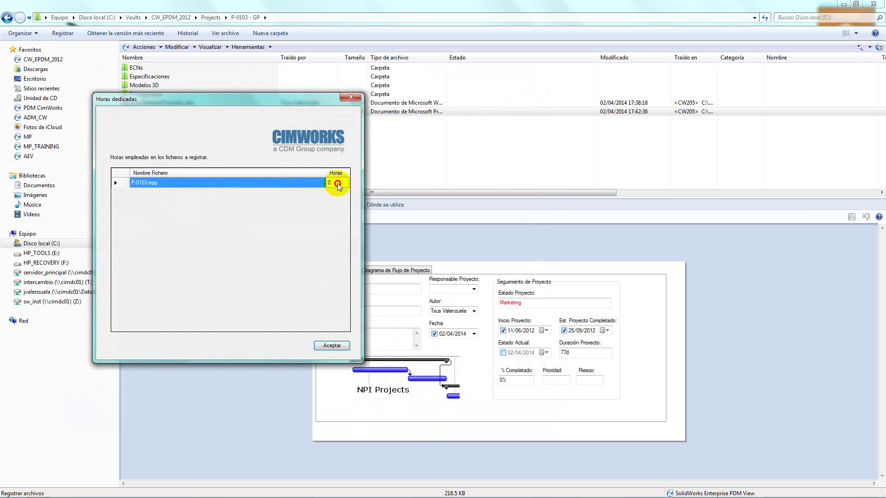
click(337, 184)
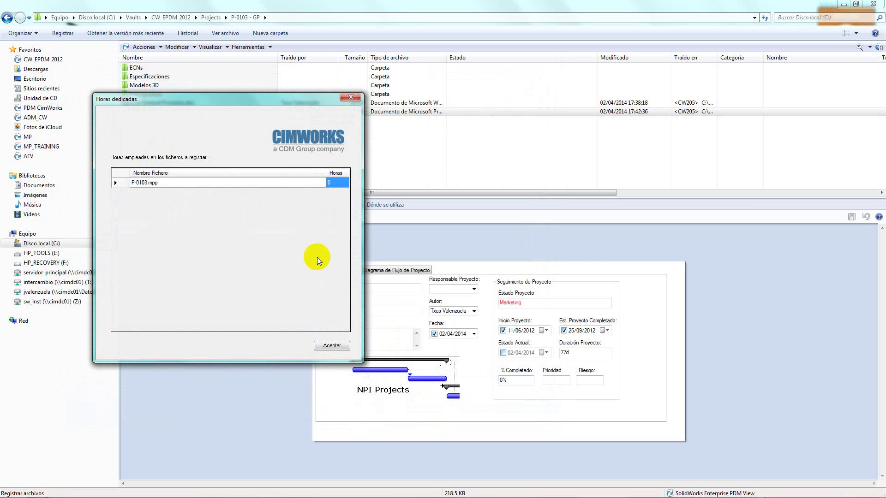
text(1)
click(330, 345)
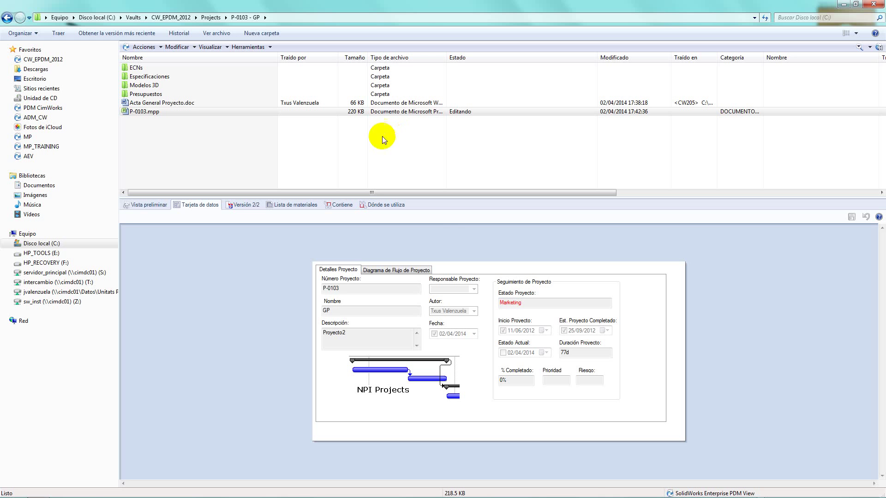
Switch to SolidWorks and create a new part from the CimWorks template
mouse_move(520, 497)
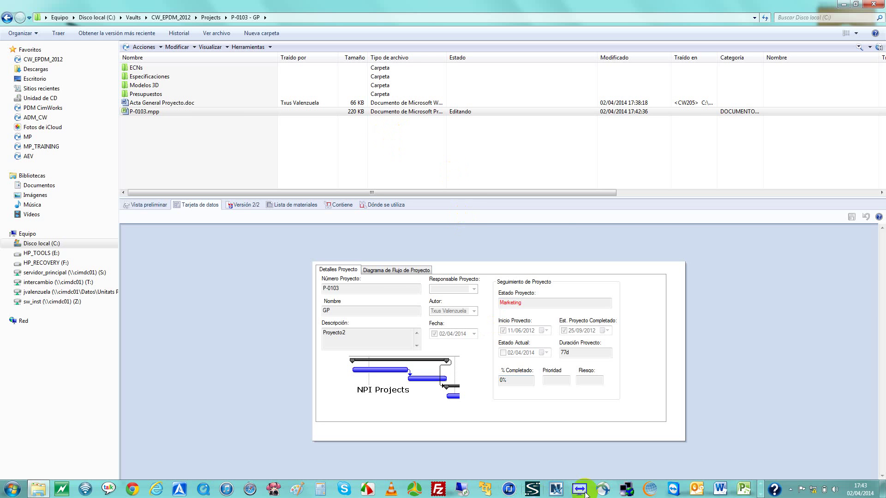
click(761, 496)
click(443, 488)
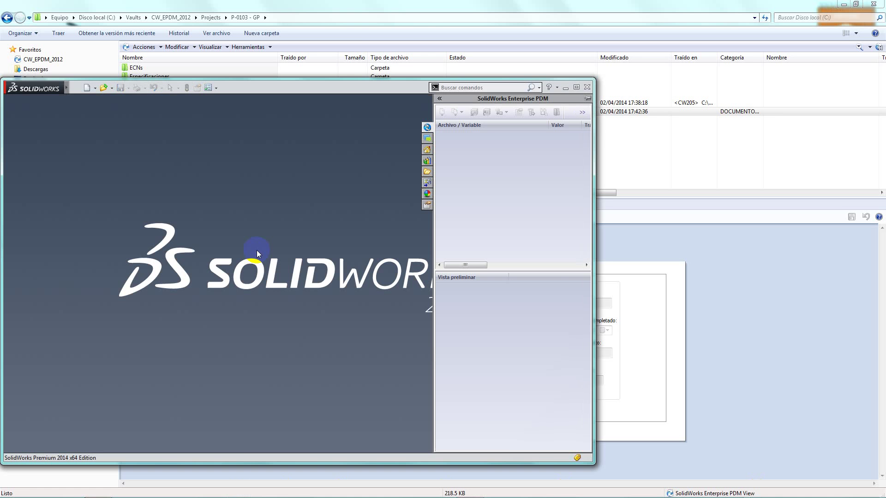
drag(307, 87, 402, 85)
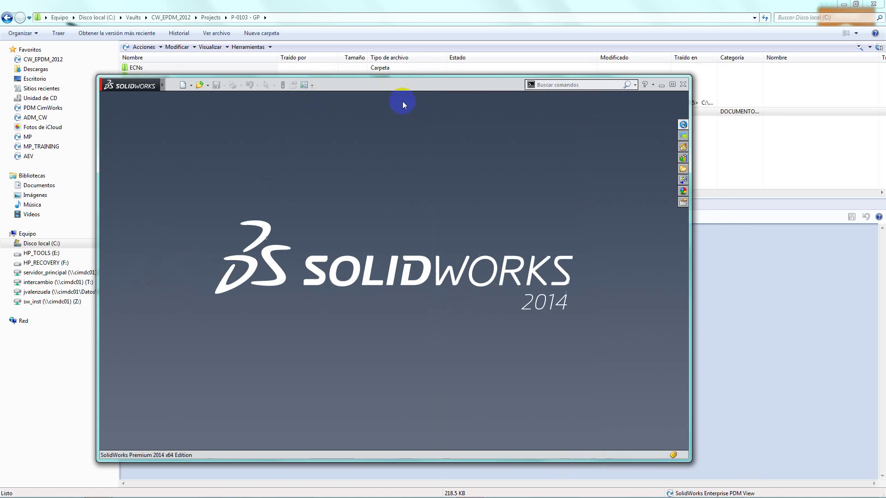
click(180, 86)
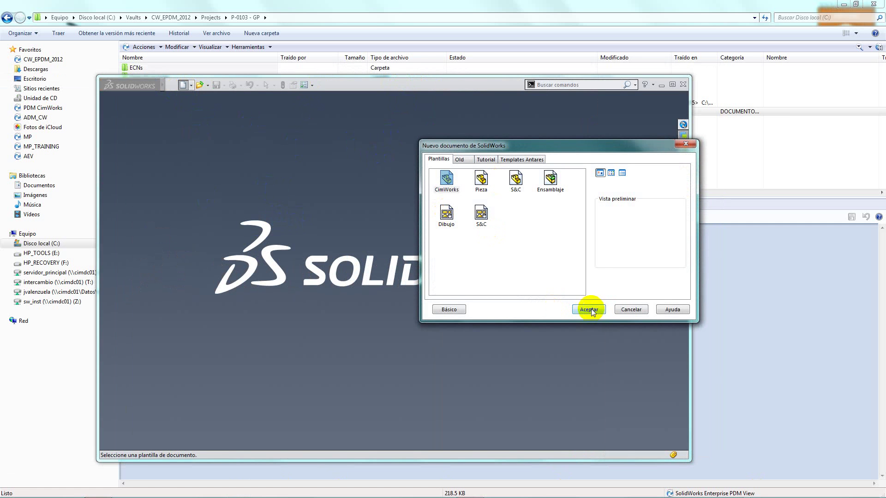
click(592, 311)
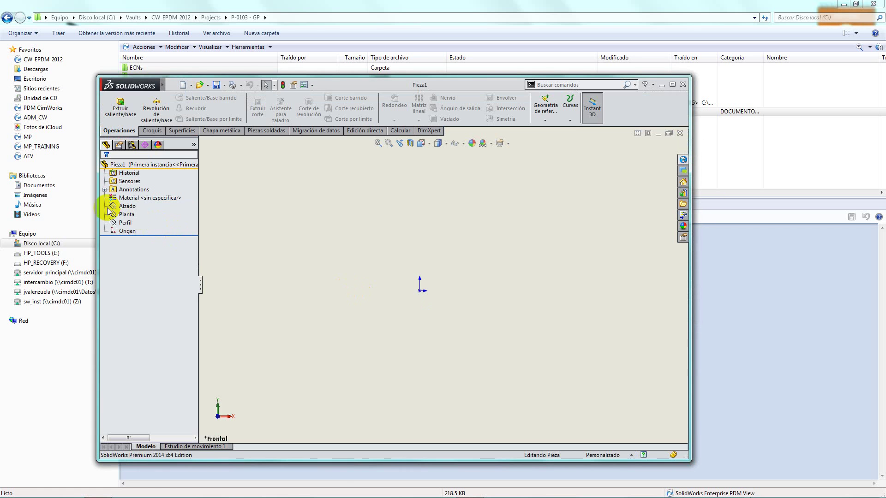
Sketch a circle of 100 mm diameter centred on the origin on the Planta plane
click(120, 216)
click(122, 202)
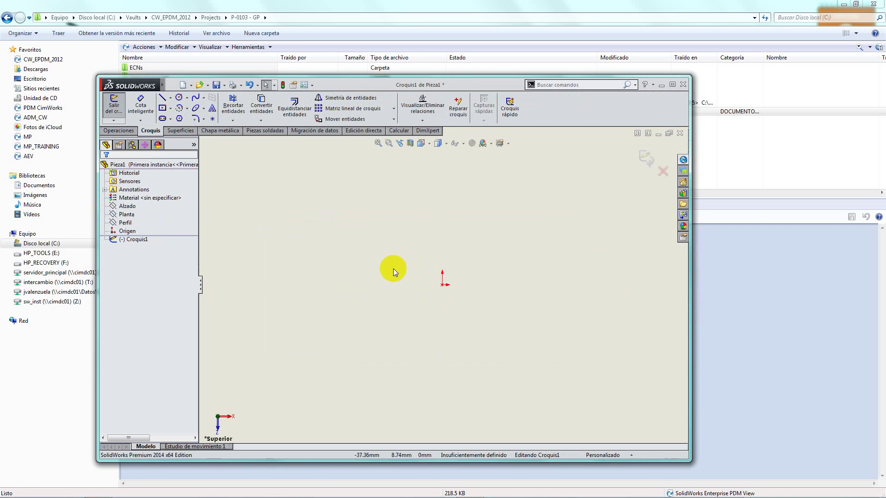
right_drag(398, 259, 433, 271)
click(443, 285)
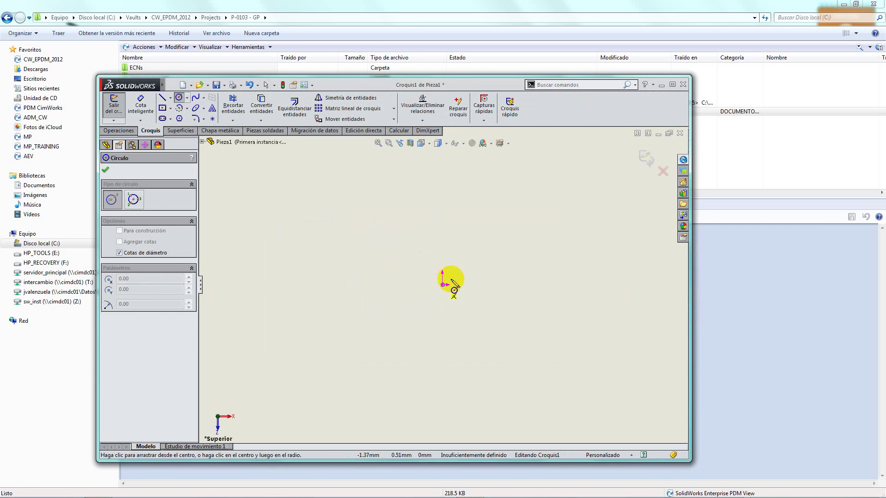
text(100)
key(Return)
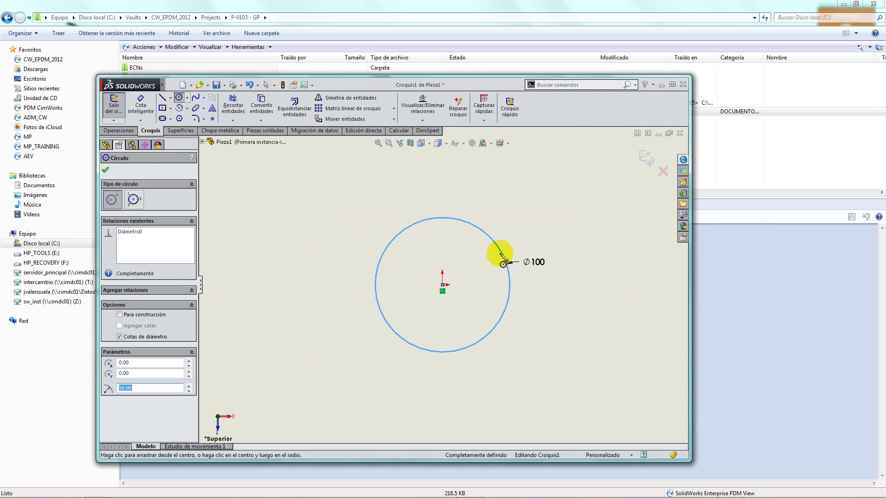
key(Escape)
Exit the sketch and extrude the circle upward into a solid cylinder
right_drag(545, 327, 539, 348)
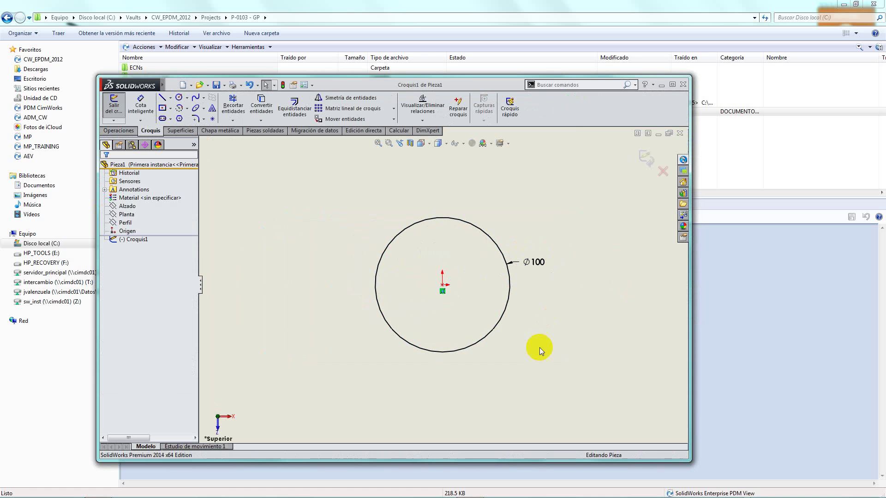
middle_drag(539, 349, 535, 309)
click(489, 247)
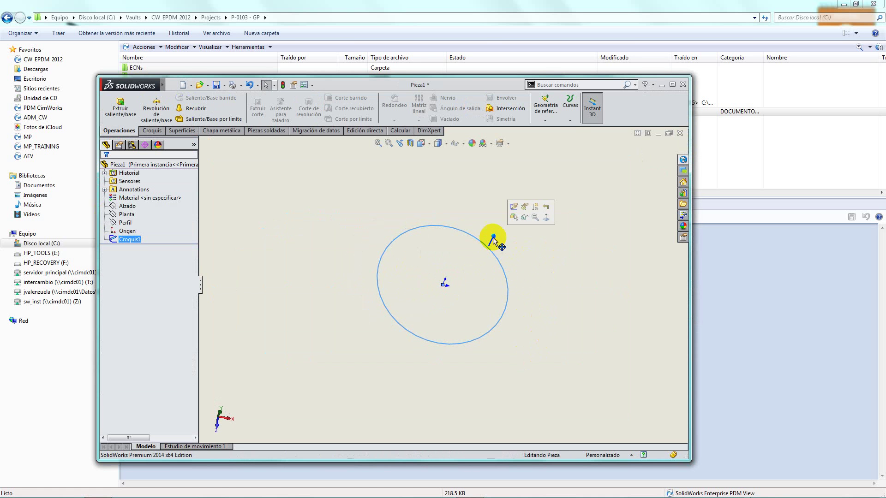
drag(503, 227, 518, 206)
middle_drag(540, 364, 539, 297)
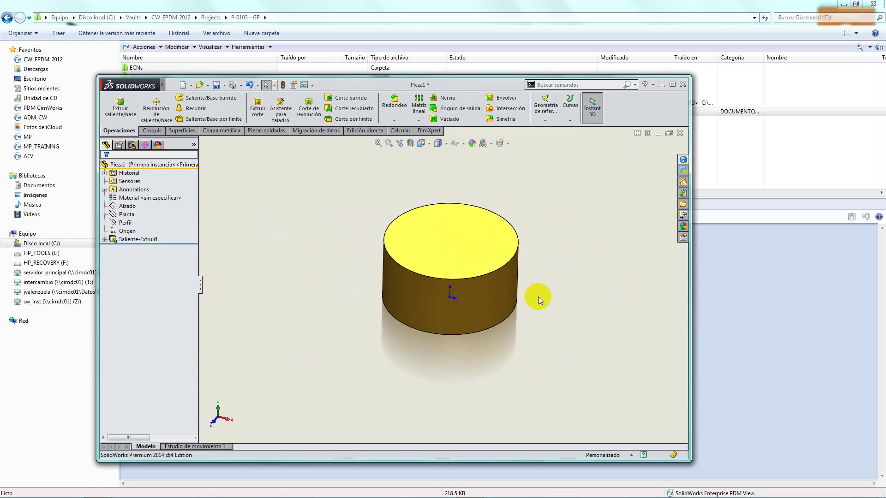
Save the part as PART-19503.SLDPRT in the Modelos 3D folder of project P-0103 - GP and accept its properties card
scroll(539, 292, down, 5)
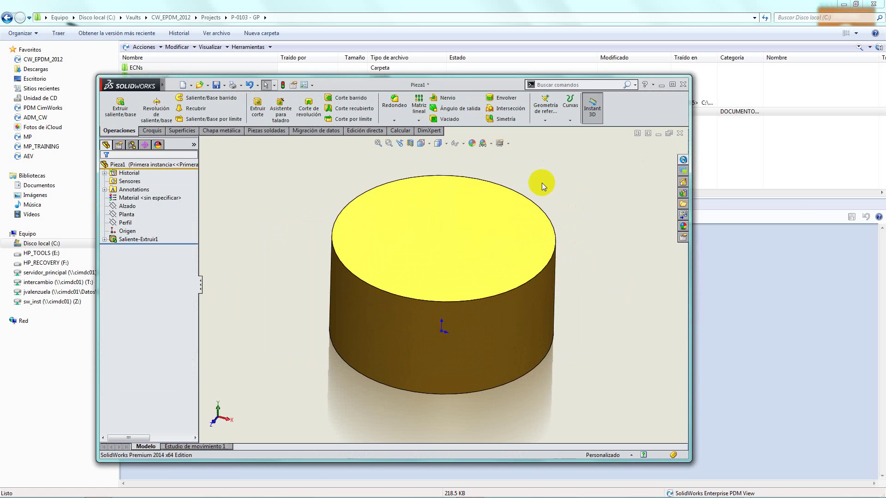
click(683, 159)
click(217, 85)
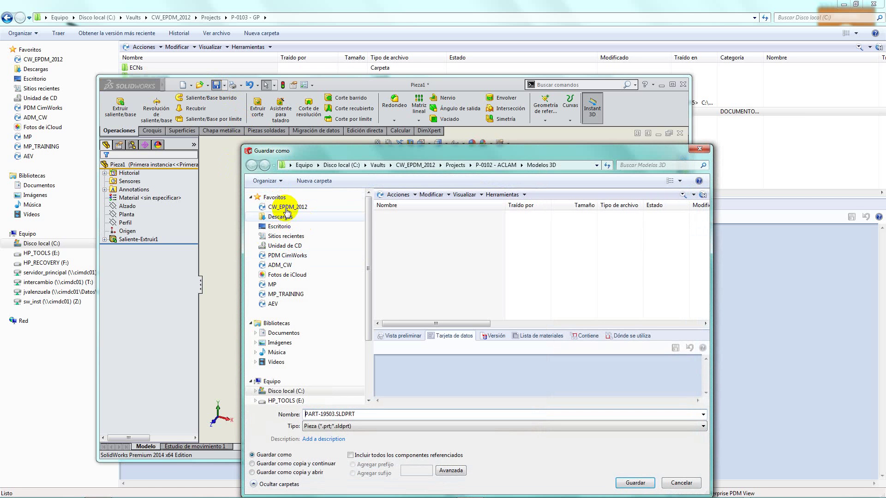
click(287, 210)
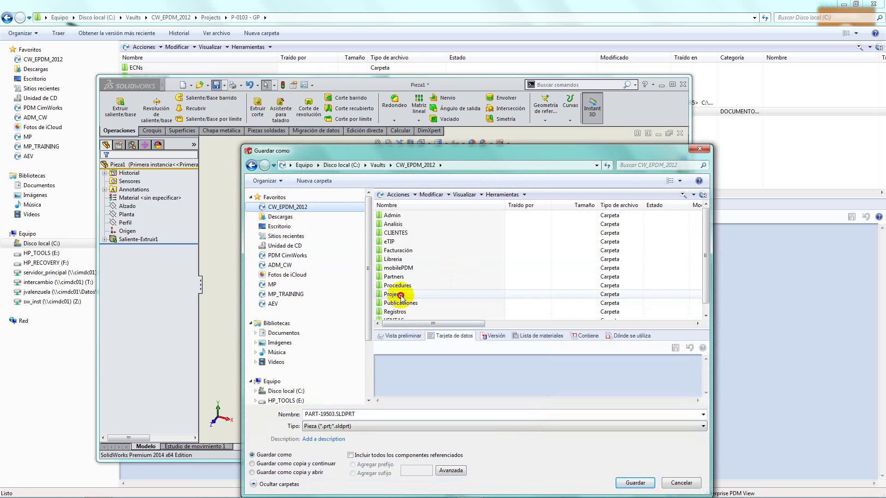
double_click(400, 294)
double_click(404, 294)
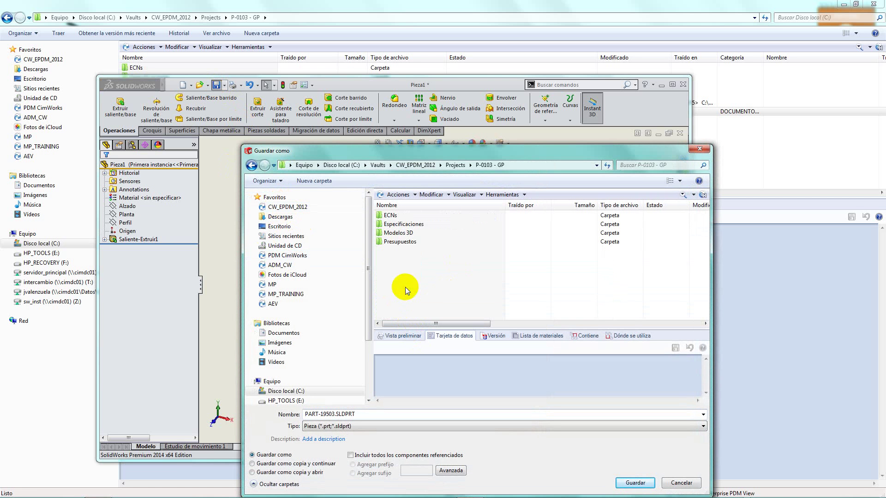
double_click(399, 233)
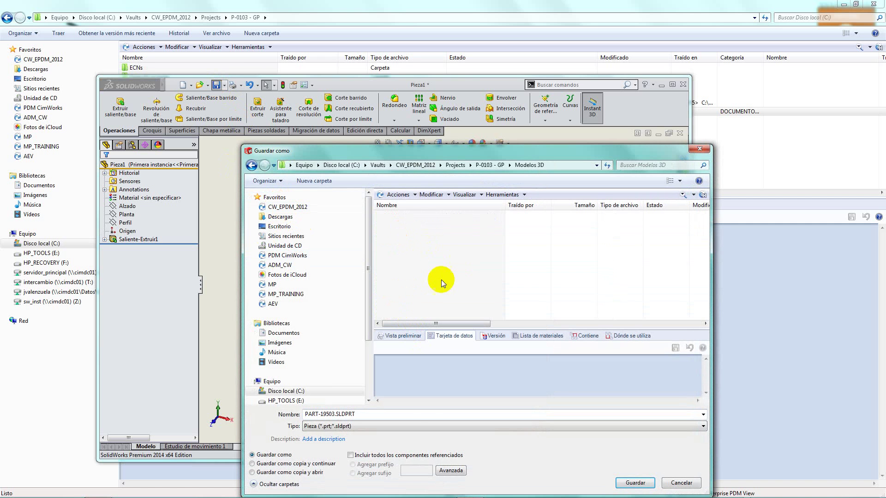
click(636, 482)
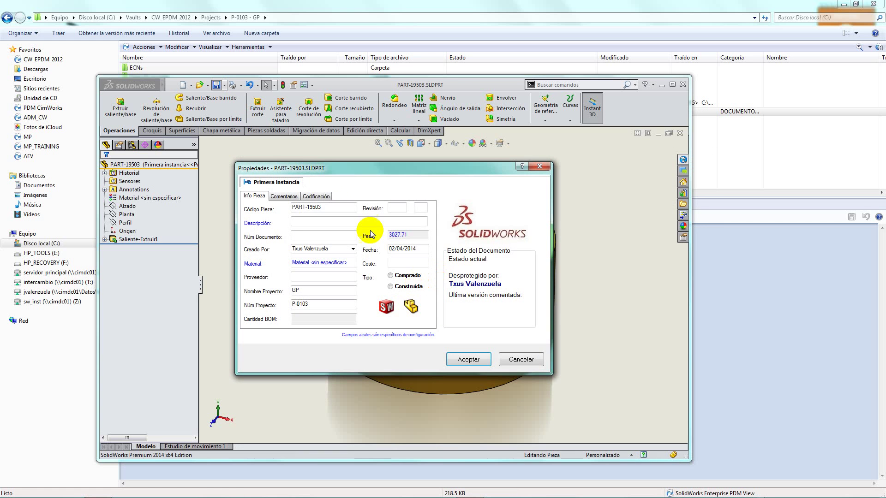
click(469, 360)
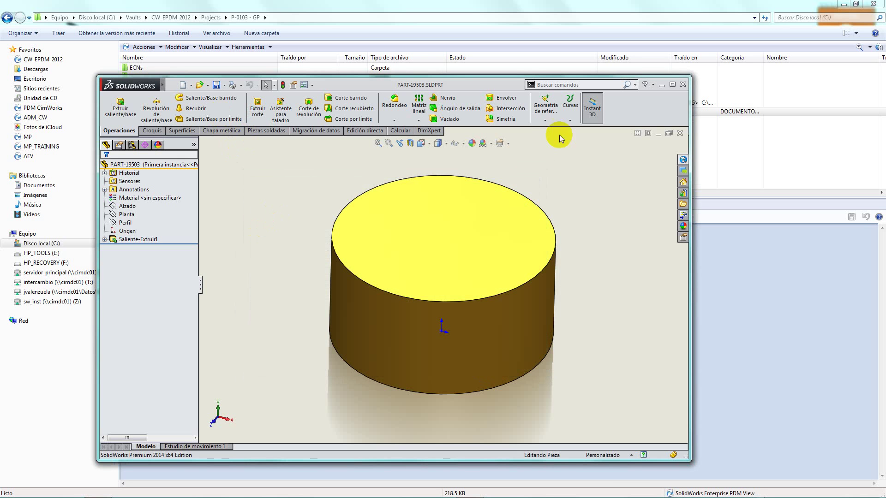
Check PART-19503.SLDPRT into the vault with the comment "Taco de material." and log 4 dedicated hours for it
click(683, 160)
click(578, 145)
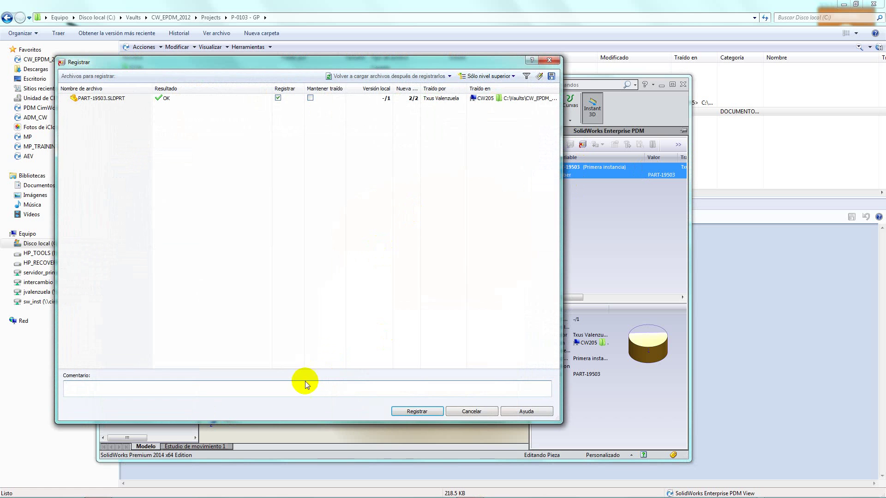
click(303, 388)
text(Taco de material.)
click(417, 411)
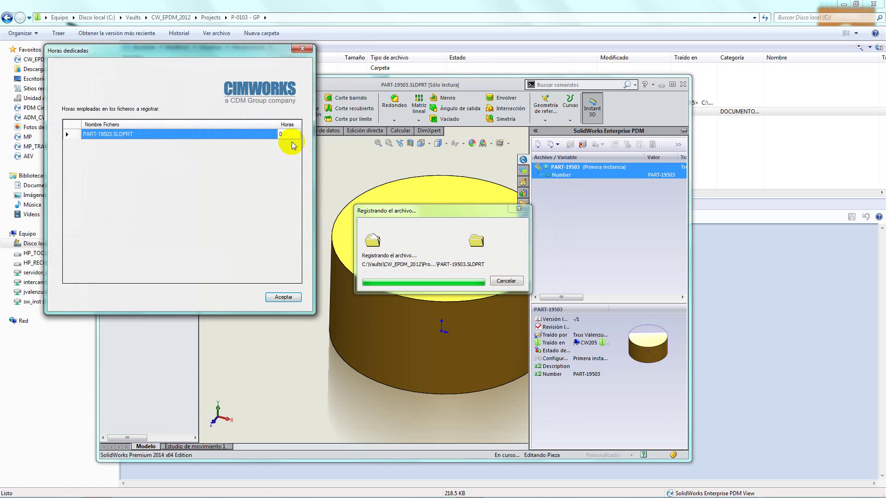
click(294, 134)
text(4)
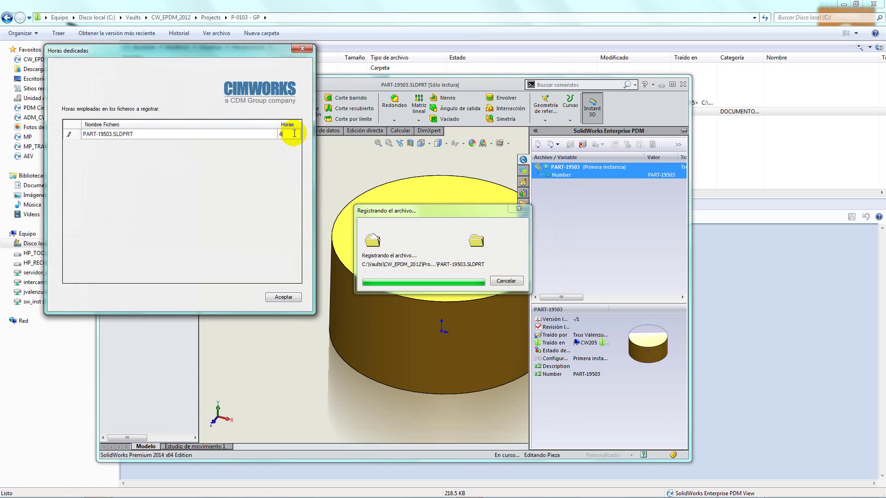
click(285, 296)
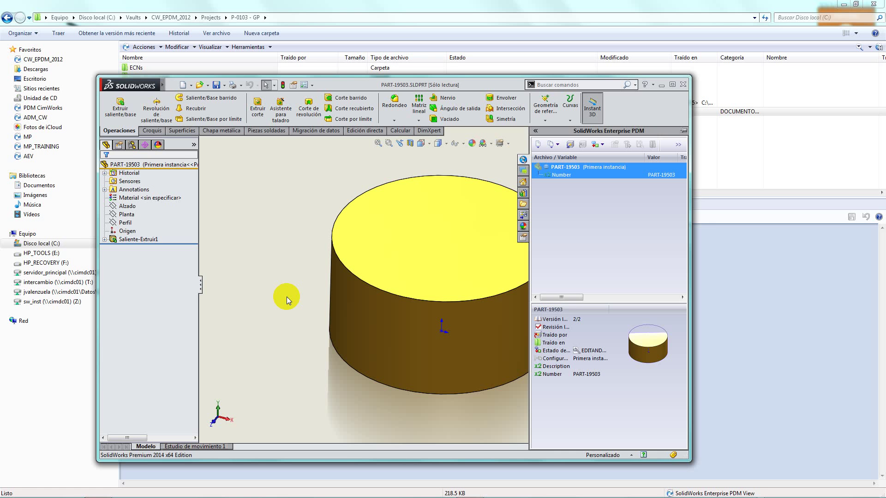
click(275, 236)
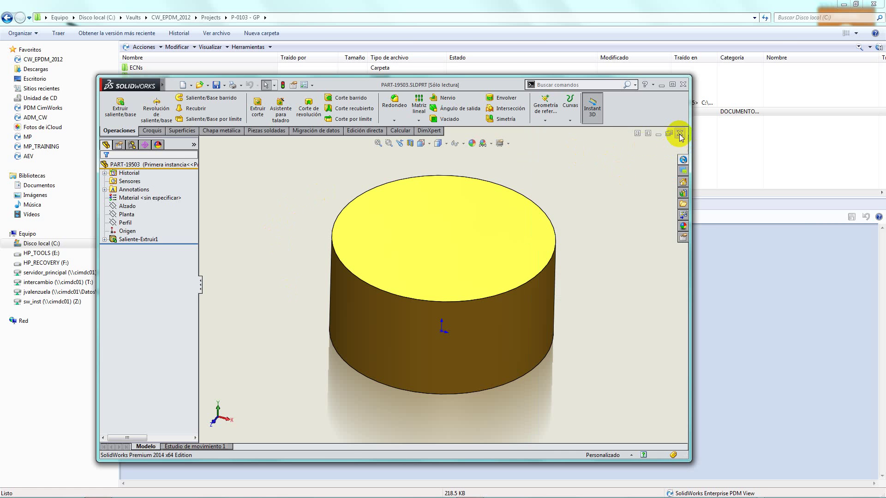
Switch to the vault's Projects folder and open the project details from the team card of P-0103 - GP
click(660, 84)
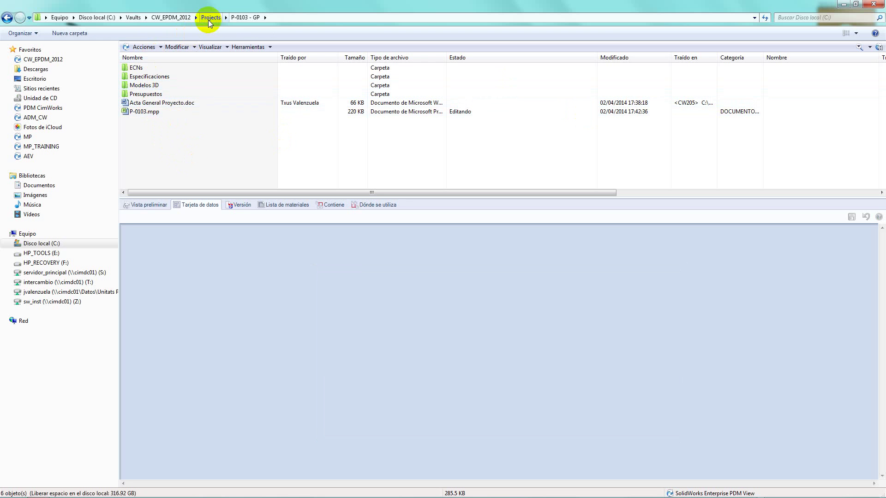
click(210, 18)
click(154, 146)
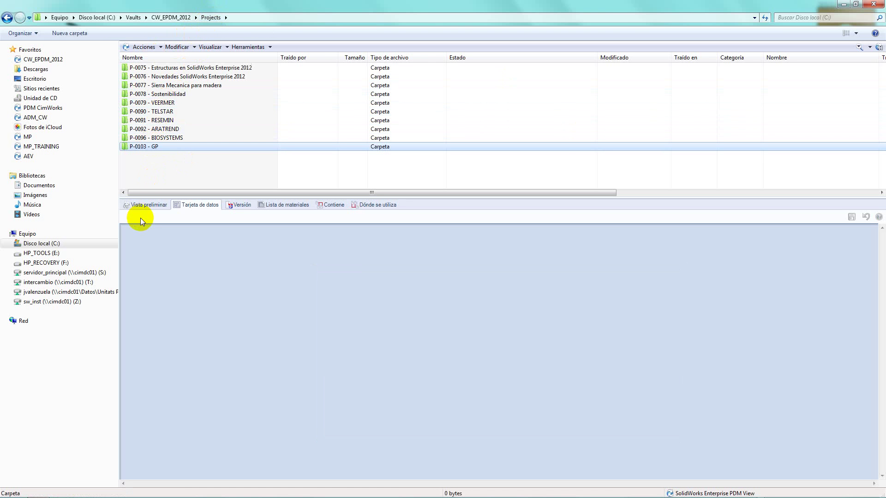
click(447, 303)
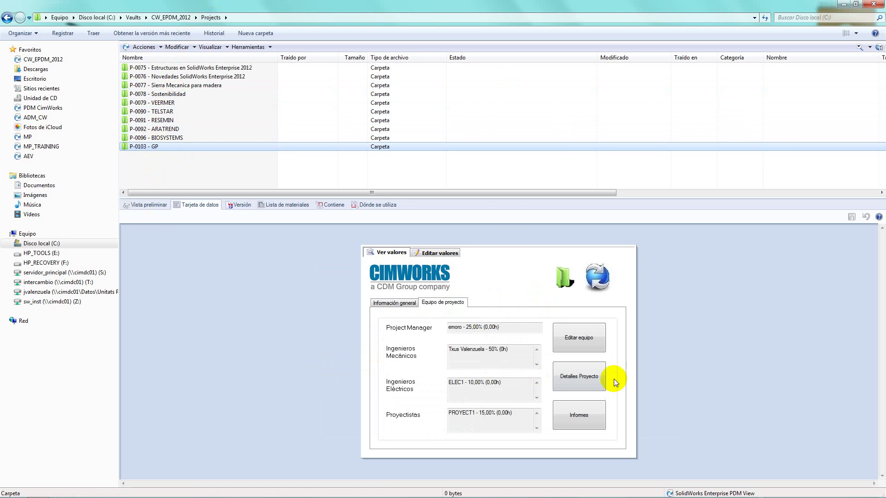
click(577, 381)
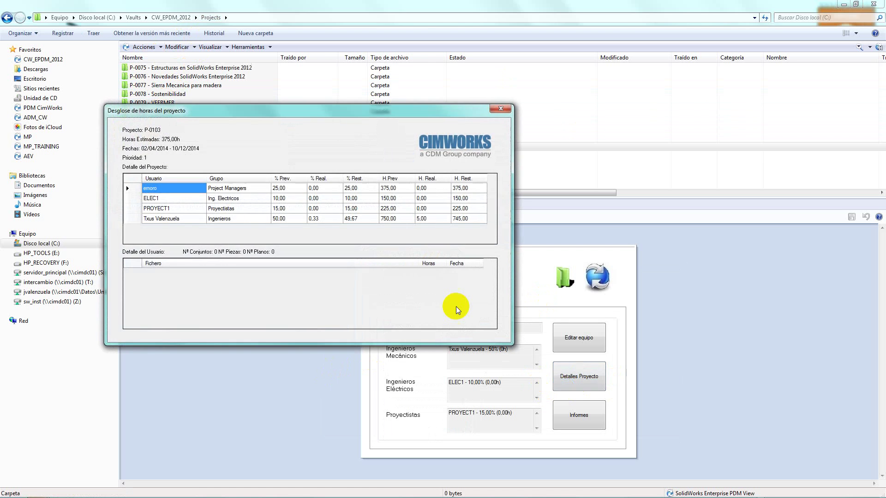
Examine the files and hours logged by each team member in the P-0103 hours breakdown, and close it
click(159, 219)
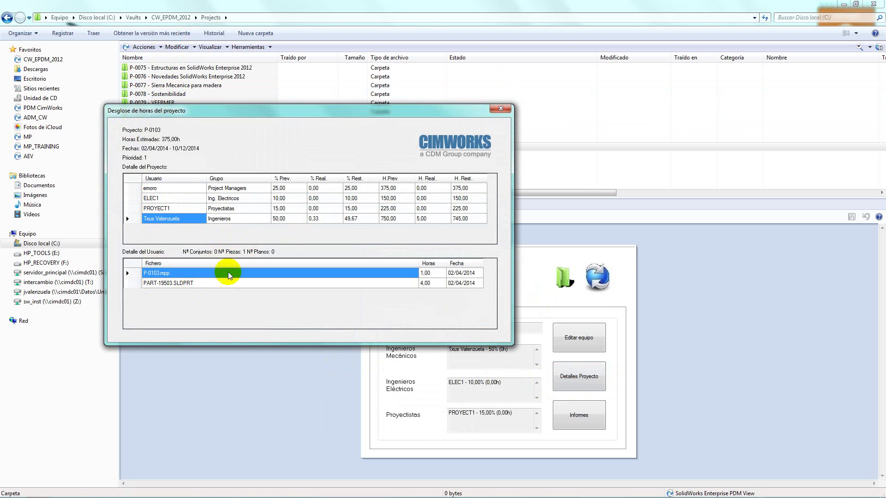
click(167, 283)
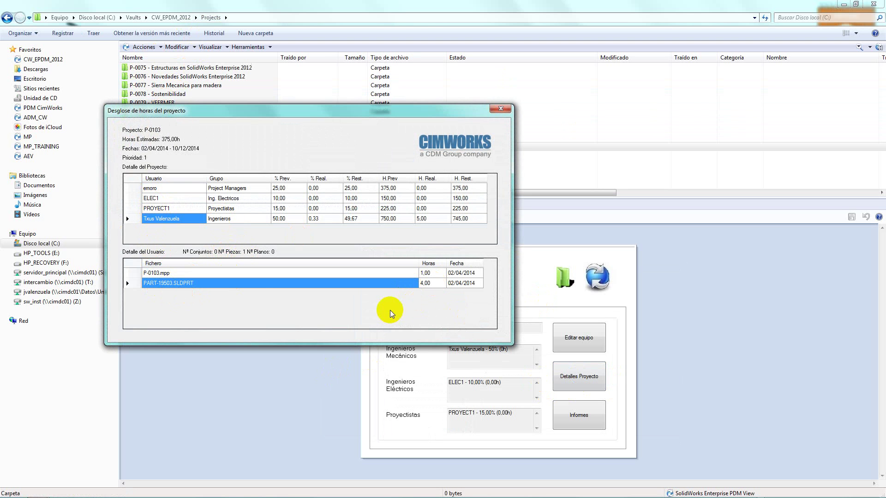
click(144, 273)
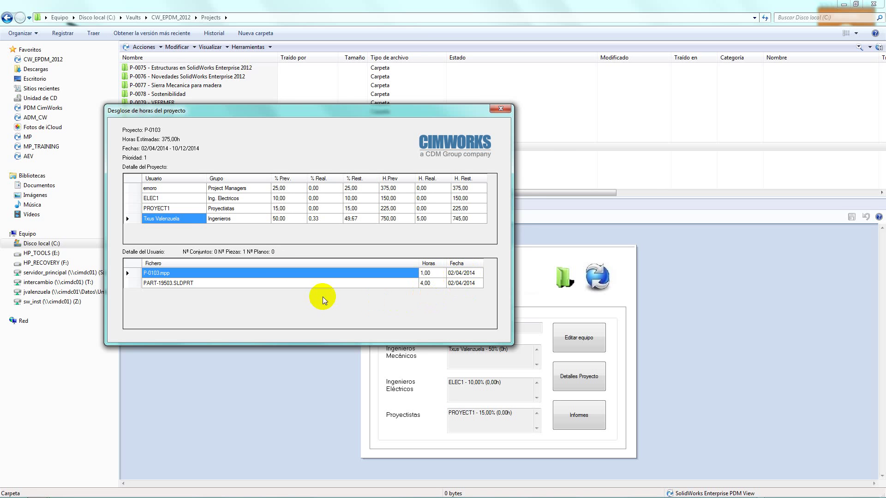
click(168, 207)
click(170, 196)
click(170, 189)
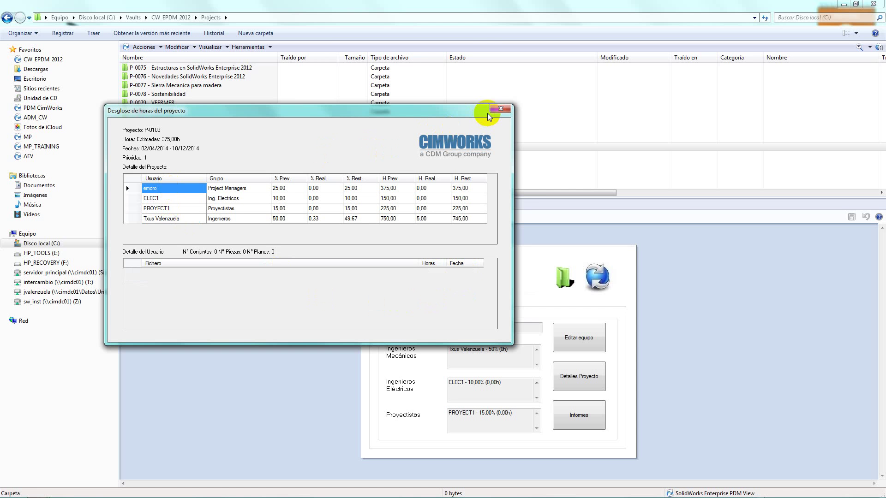
click(500, 110)
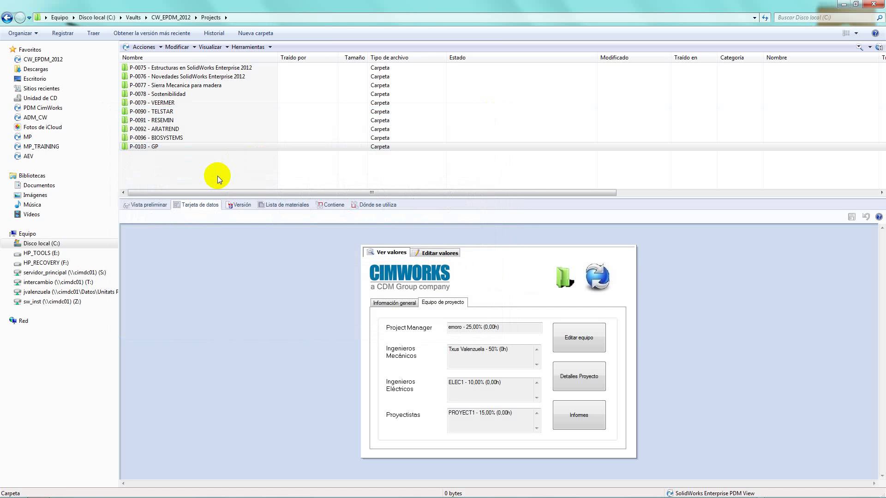
Open the P-0103 project report, magnify the lower part of the hours chart to inspect completed hours, and restore its full scale
click(571, 414)
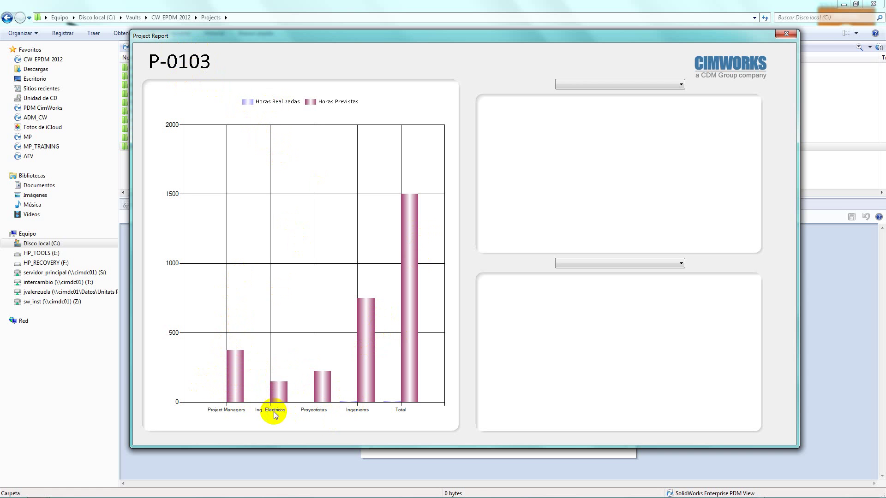
drag(257, 396, 427, 401)
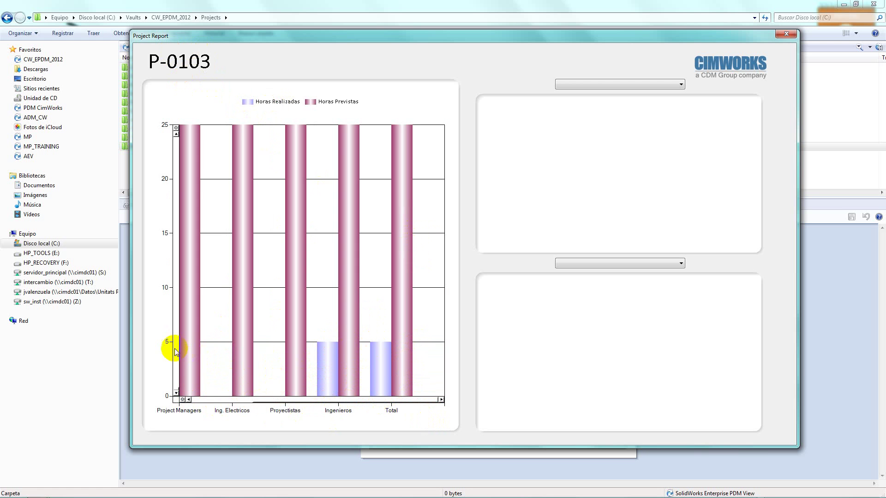
click(182, 400)
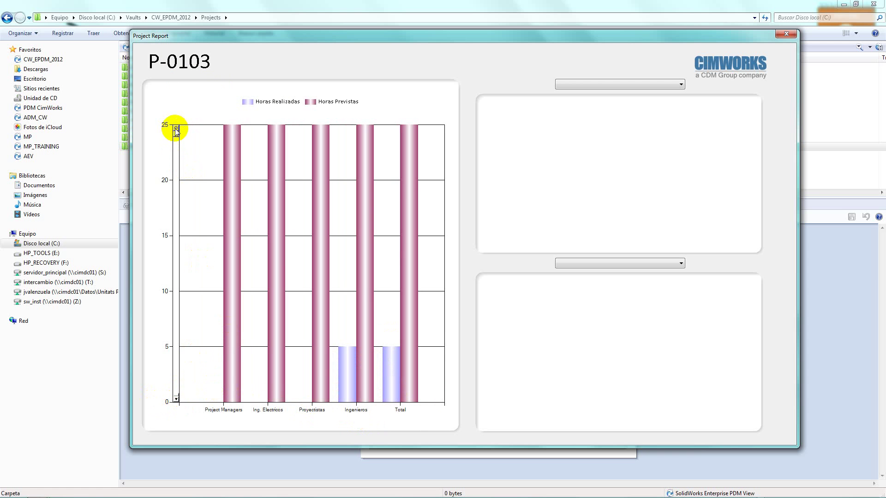
click(176, 128)
mouse_move(331, 390)
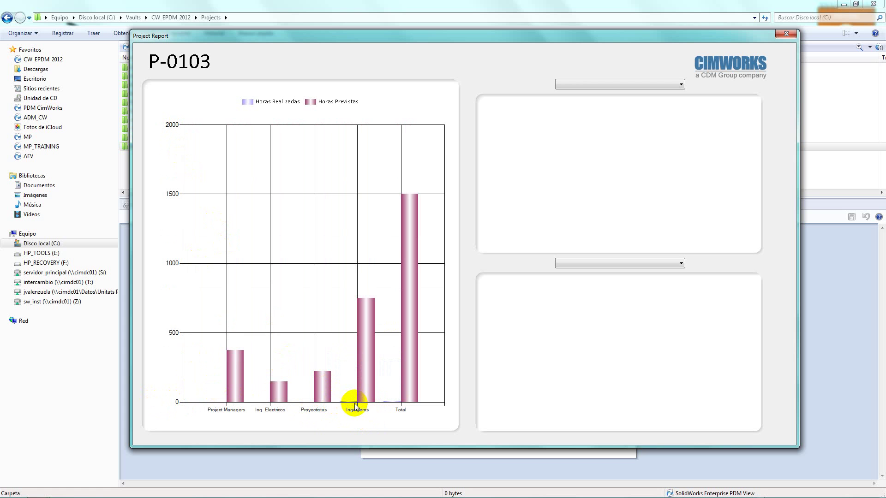
Display the report charts for the Ingenieros group and the mechanical engineer's work distribution, and close the report
click(598, 88)
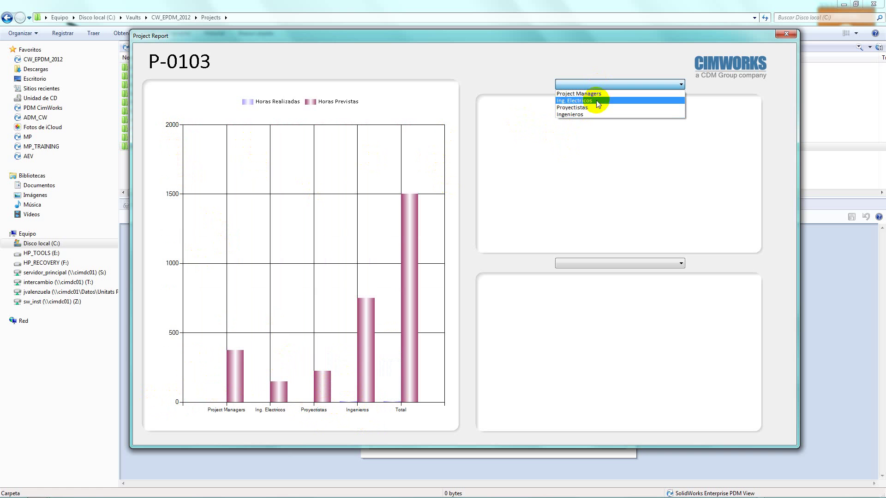
click(586, 114)
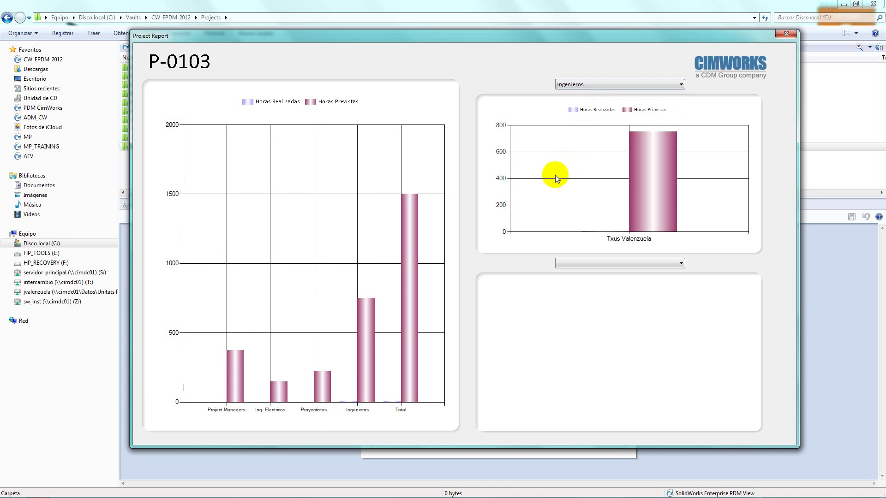
click(625, 262)
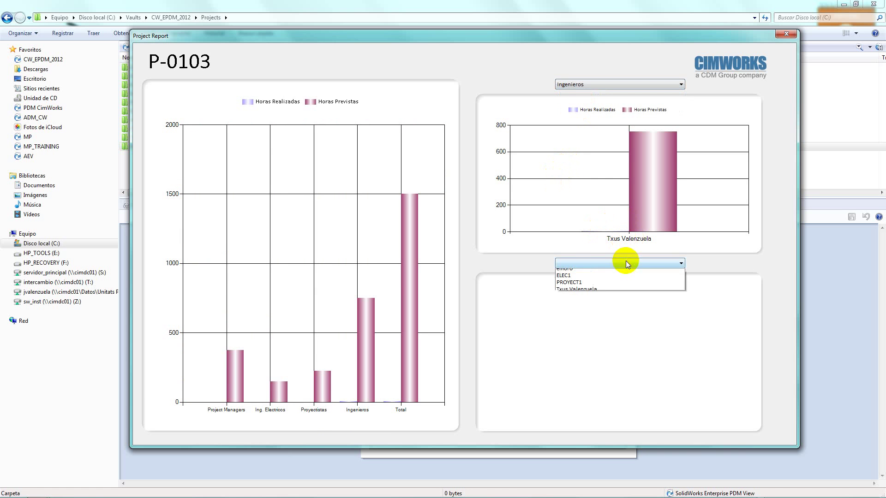
click(582, 294)
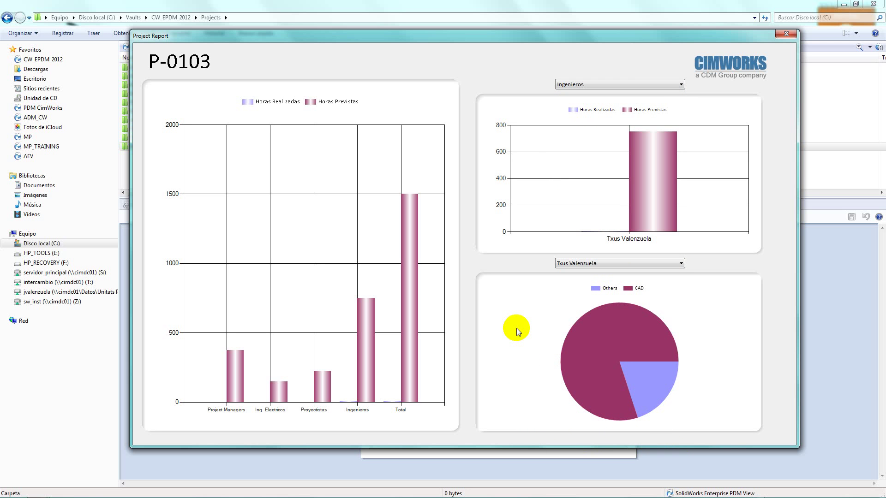
click(786, 33)
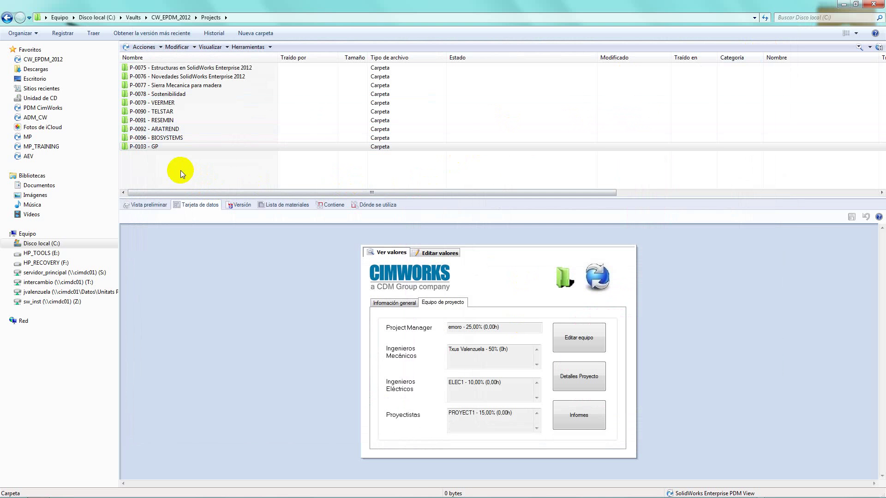
Open the hours breakdown of project P-0092 - ARATREND and examine the mechanical engineer's logged entries for 4700.sldprt
click(165, 129)
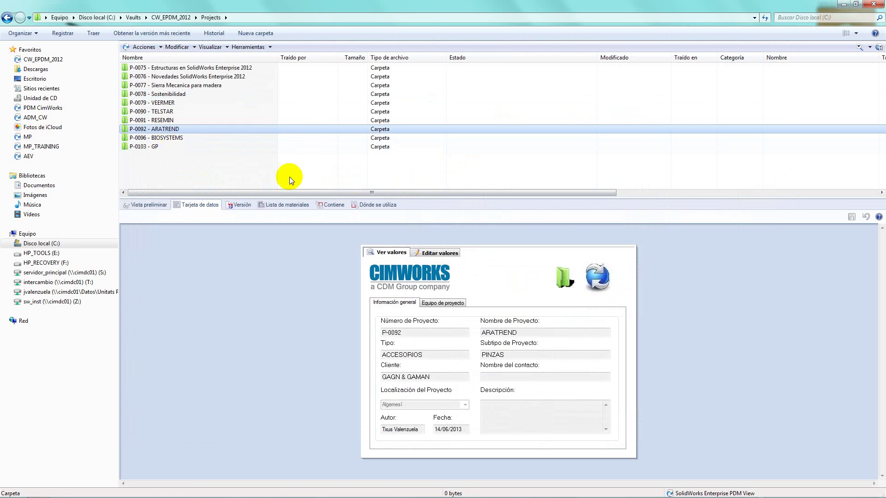
click(442, 303)
click(577, 378)
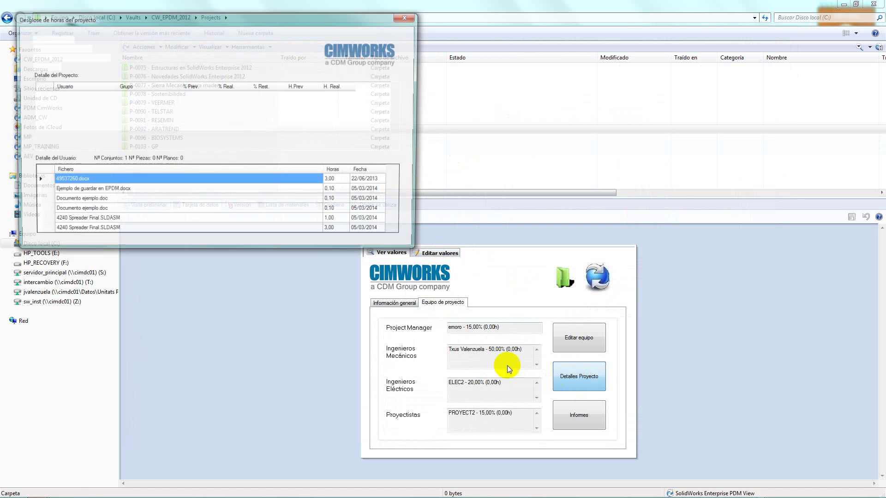
click(62, 107)
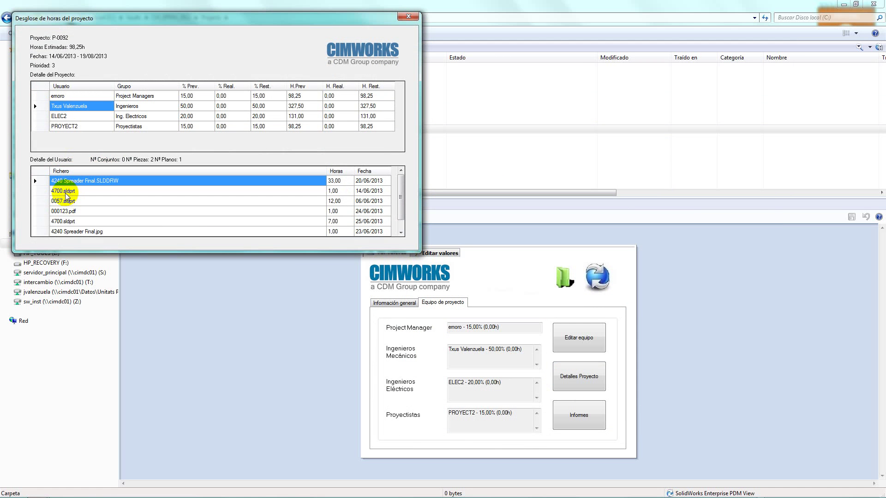
click(66, 192)
click(64, 221)
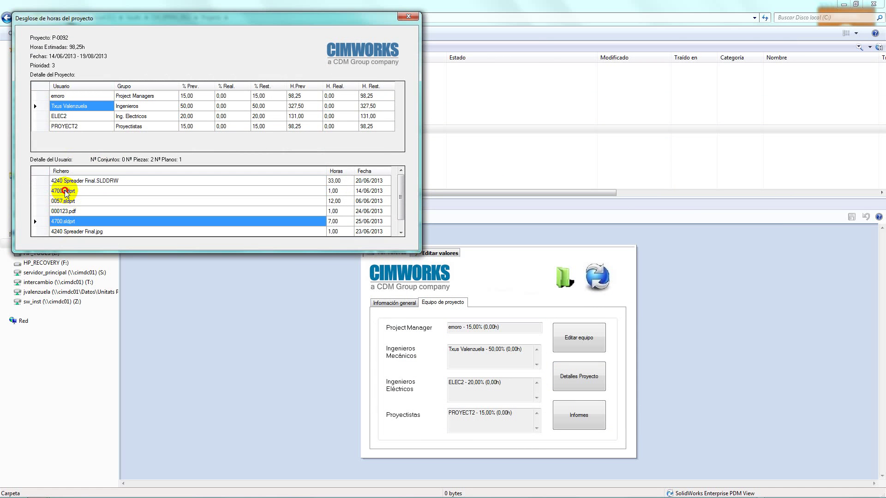
click(60, 190)
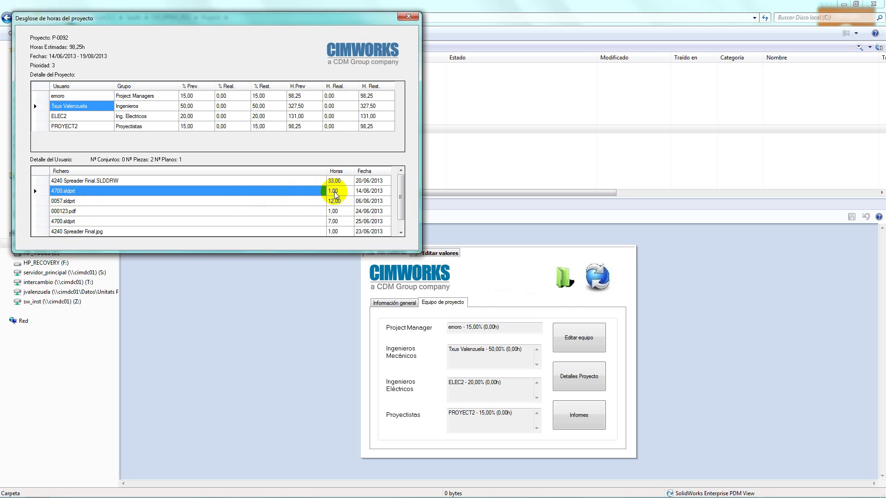
Compare the mechanical engineer's logged entries for 4700.sldprt and 0057.sldprt in the P-0092 hours breakdown, and close it
click(298, 224)
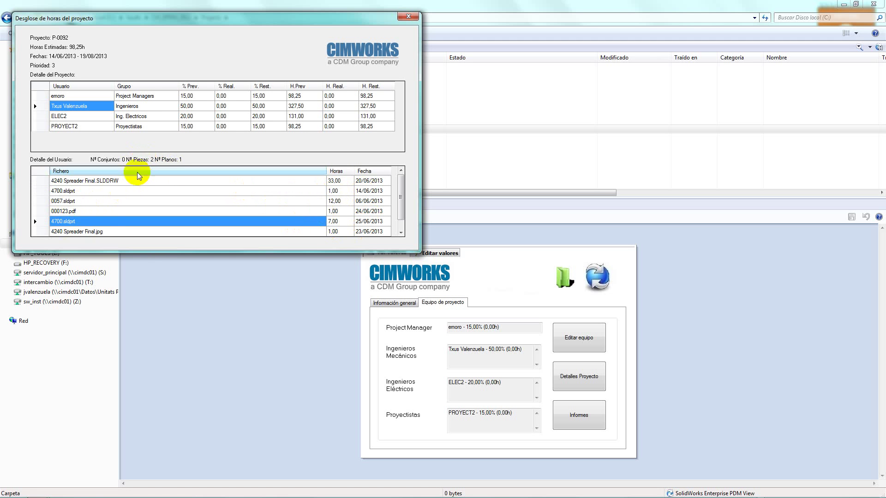
click(65, 194)
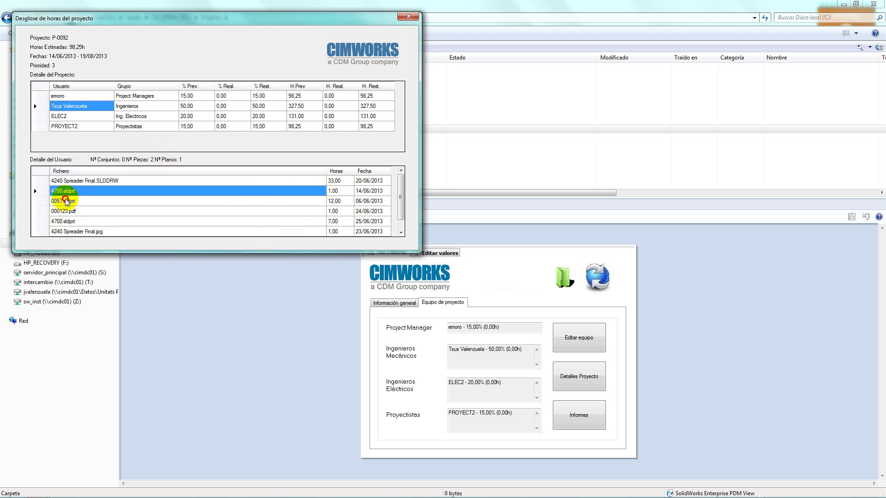
click(66, 201)
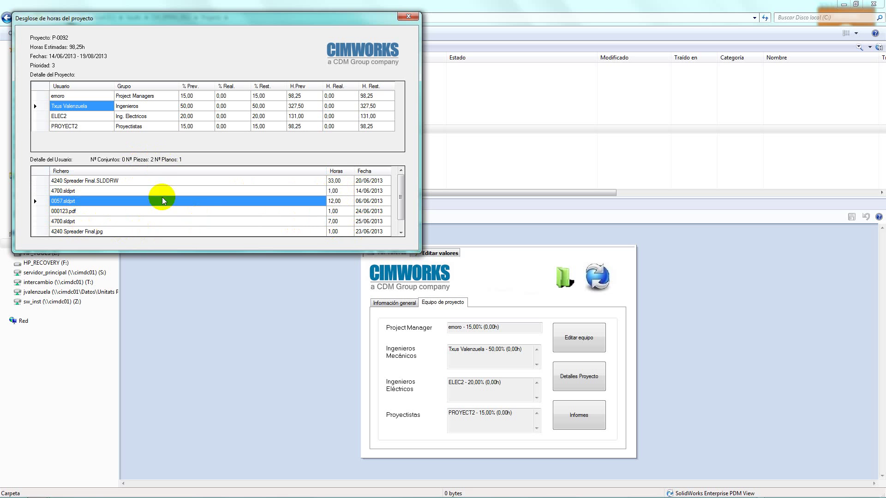
click(73, 221)
click(69, 191)
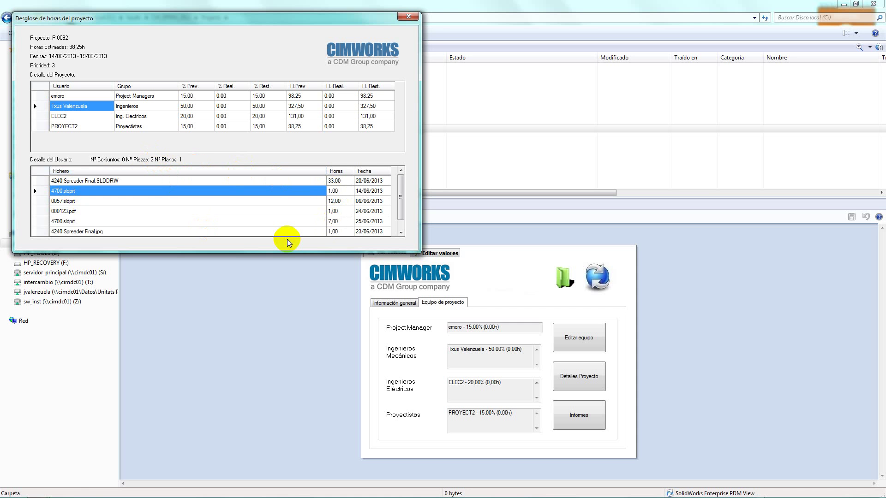
click(409, 17)
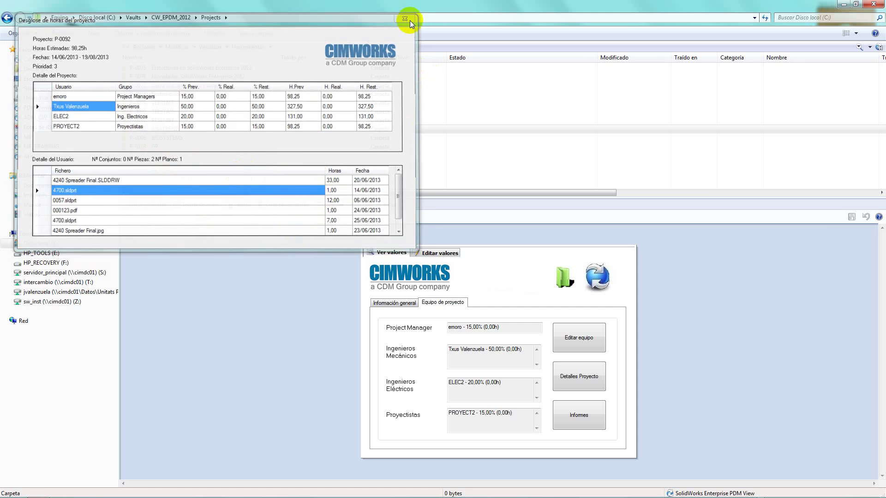
Open the P-0092 project report to view planned and completed hours by group, and close it
click(583, 417)
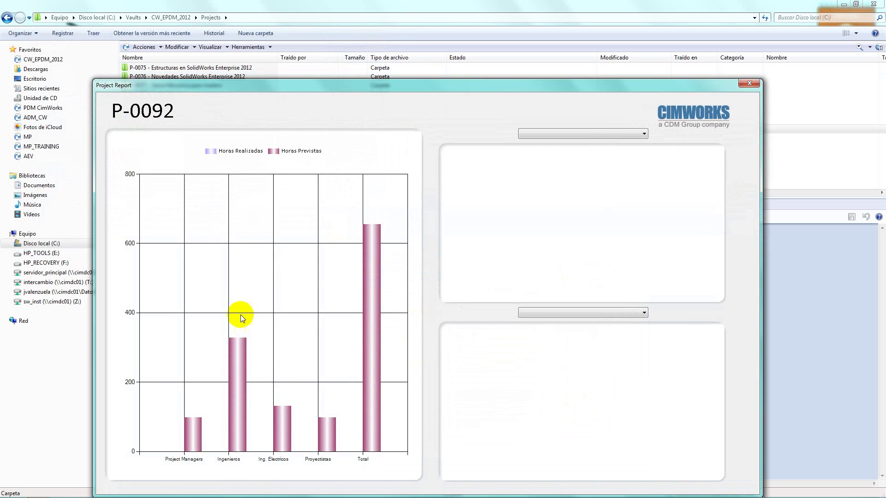
click(749, 84)
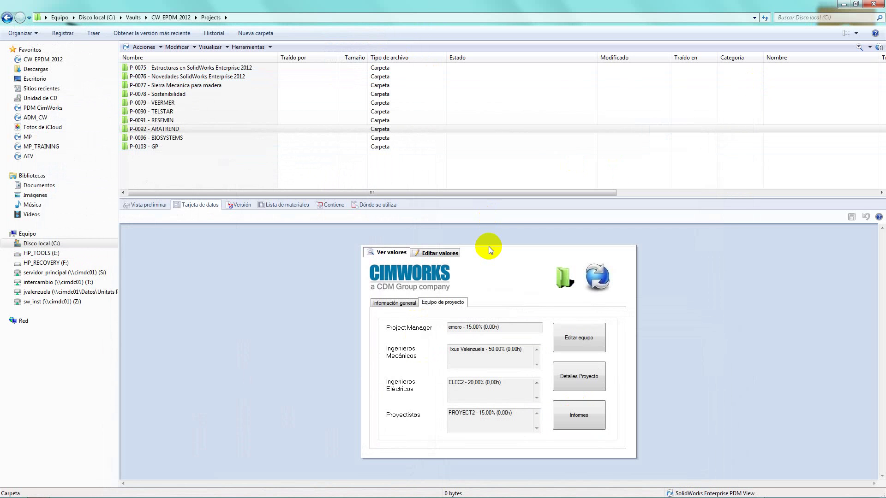
Open the general projects report for the Projects folder in the CW_EPDM_2012 vault root and reposition its window
click(175, 18)
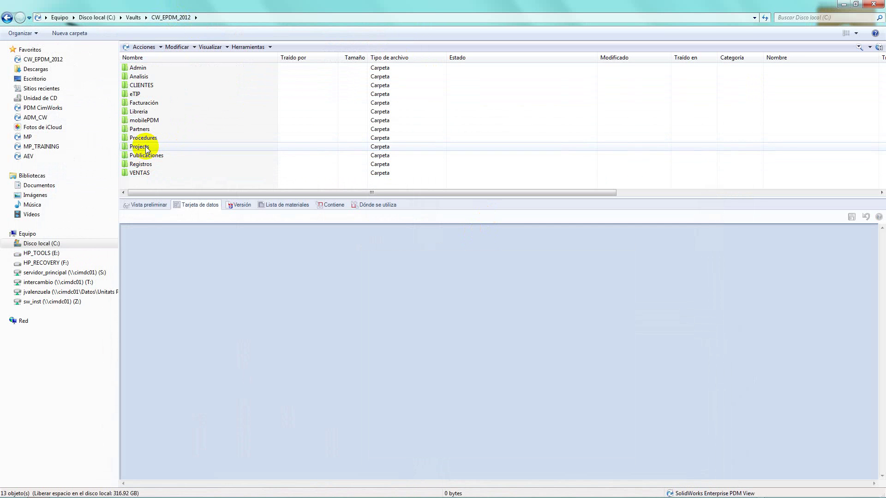
click(144, 147)
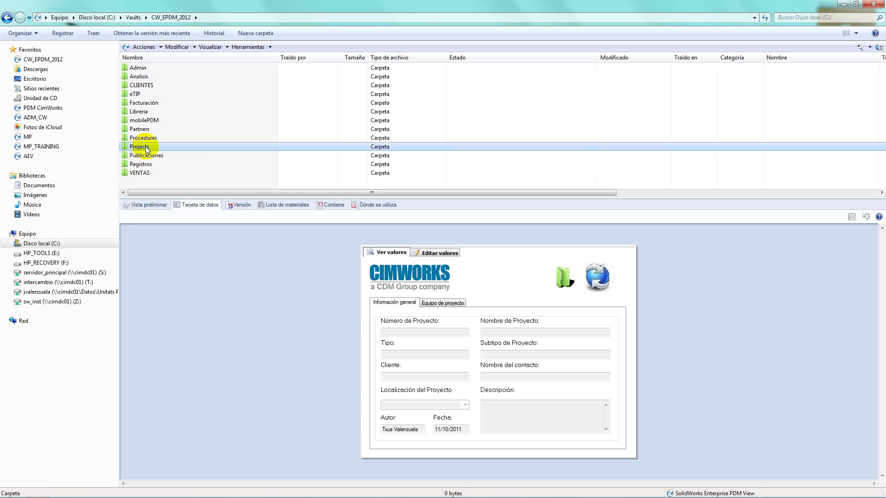
right_click(138, 147)
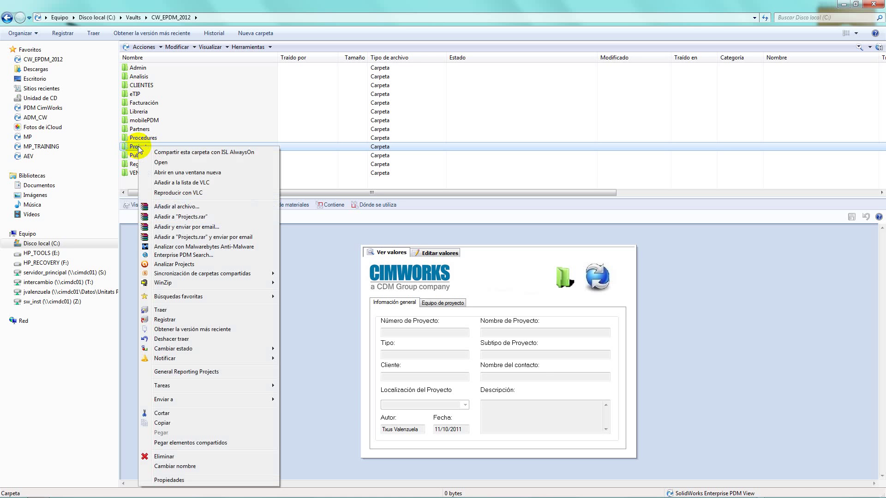
click(179, 372)
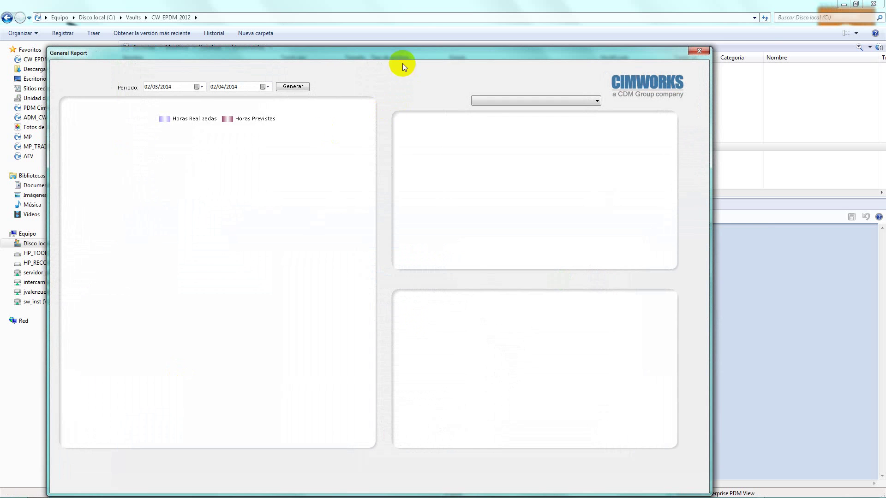
drag(402, 63, 455, 35)
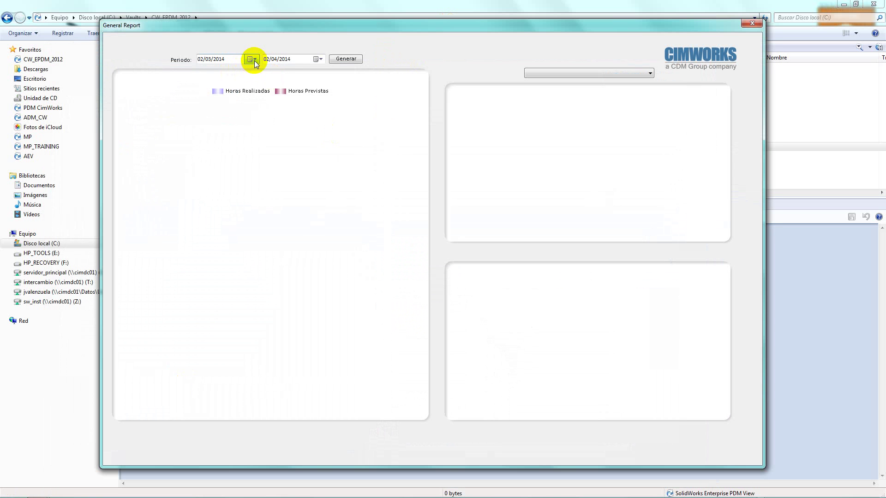
Generate the general report for the period from 01/01/2013 to 31/12/2013
click(255, 60)
click(247, 72)
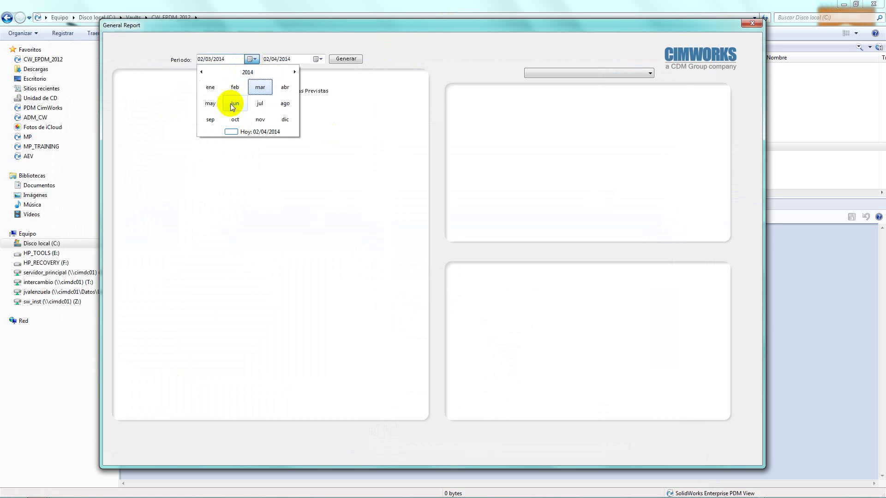
click(202, 72)
click(210, 87)
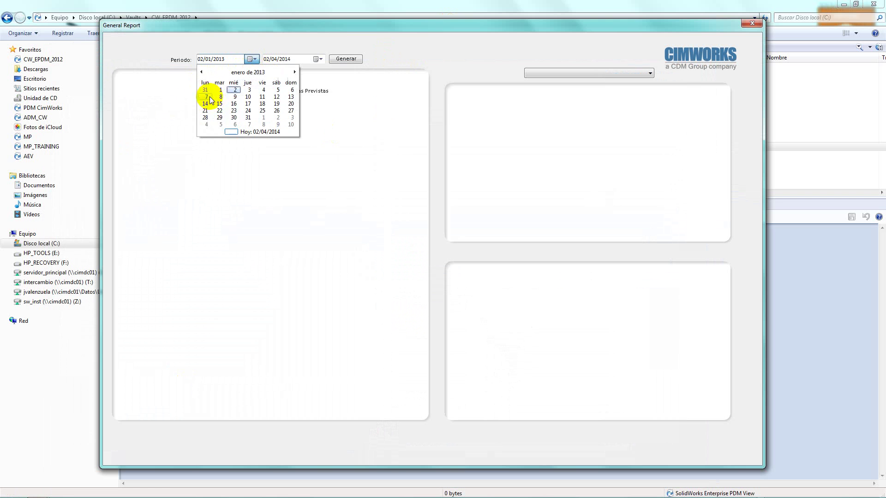
click(221, 90)
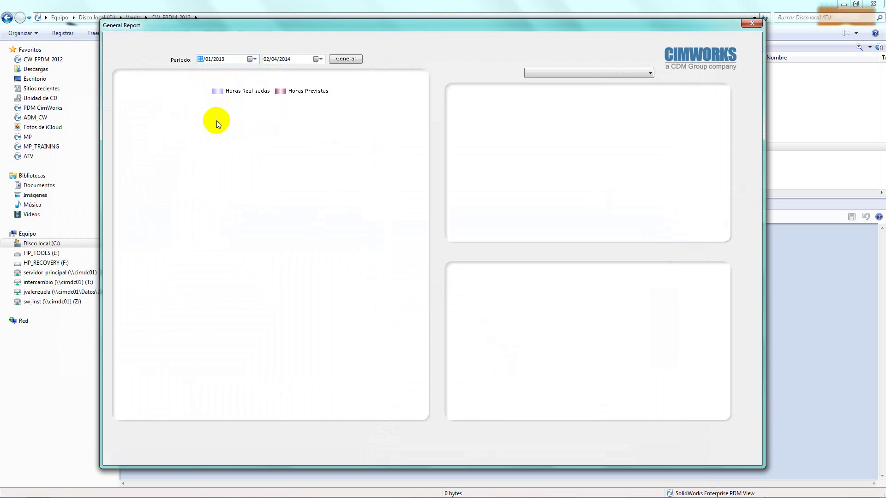
click(318, 59)
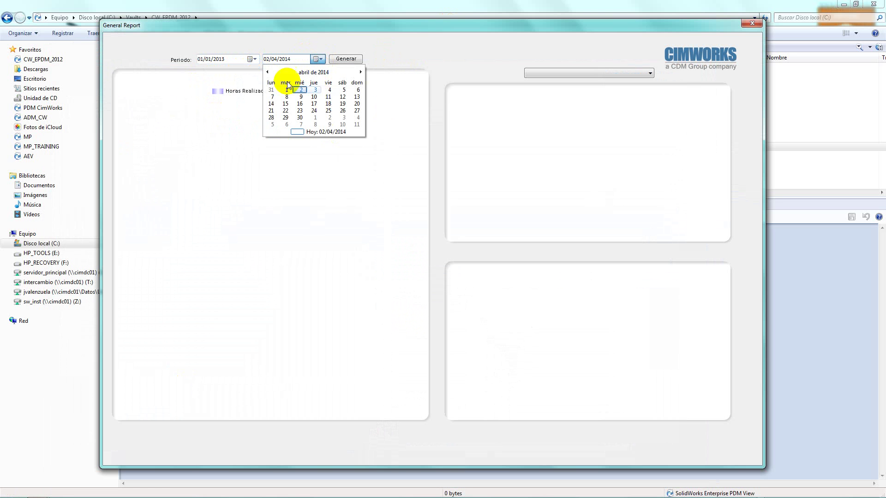
click(314, 72)
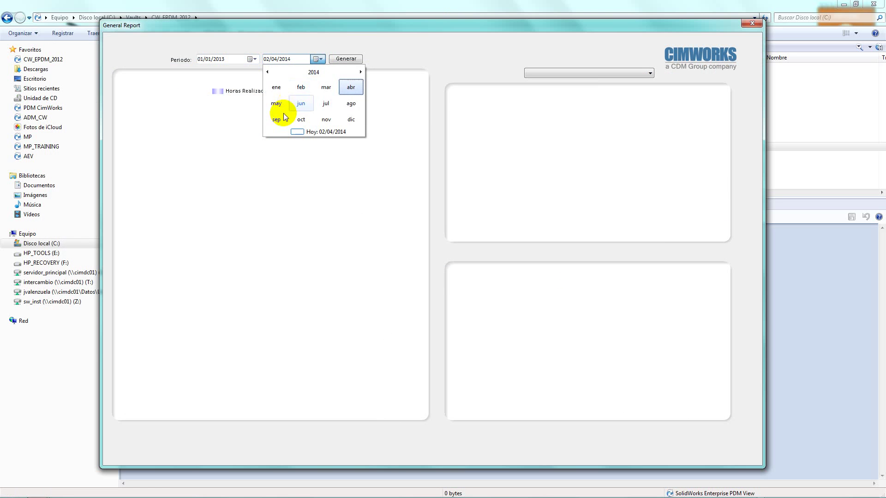
click(267, 72)
click(351, 119)
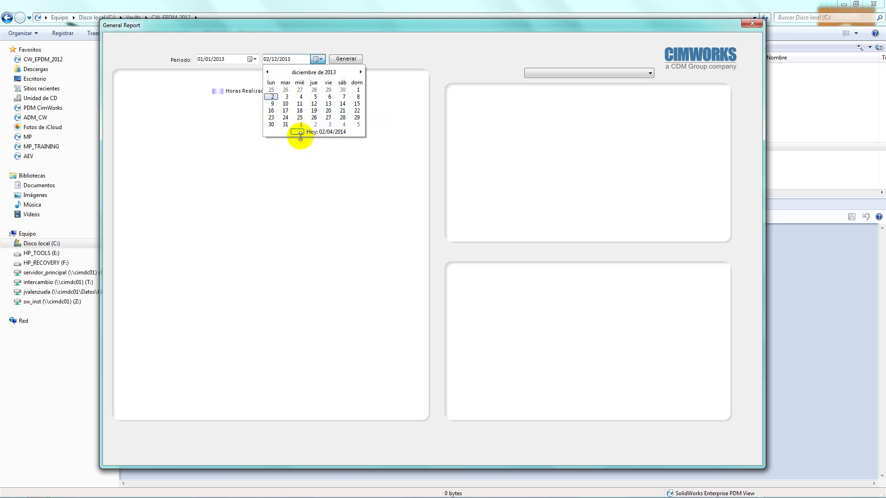
click(286, 124)
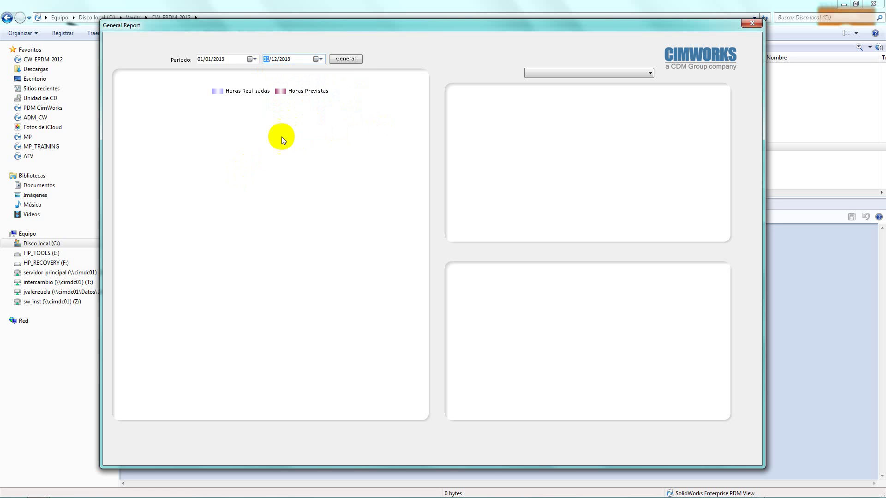
click(342, 57)
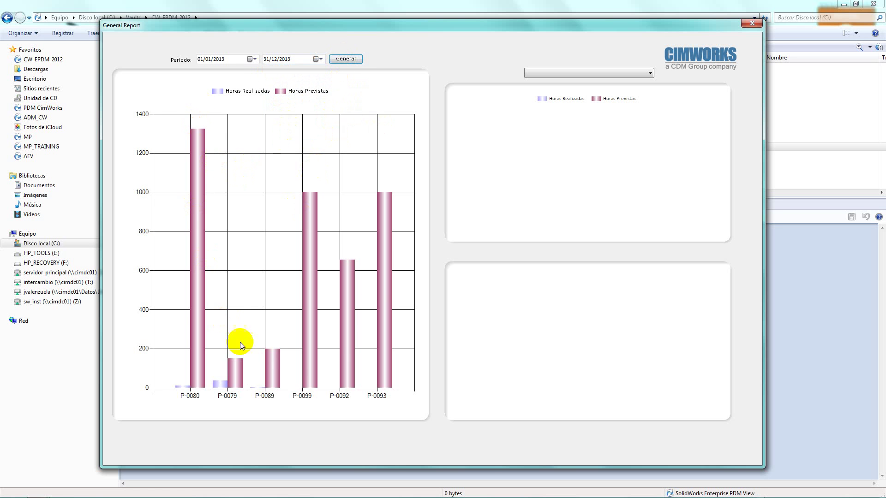
Magnify the lower part of the general report's project hours chart to inspect completed hours, and restore its full scale
drag(167, 342, 413, 412)
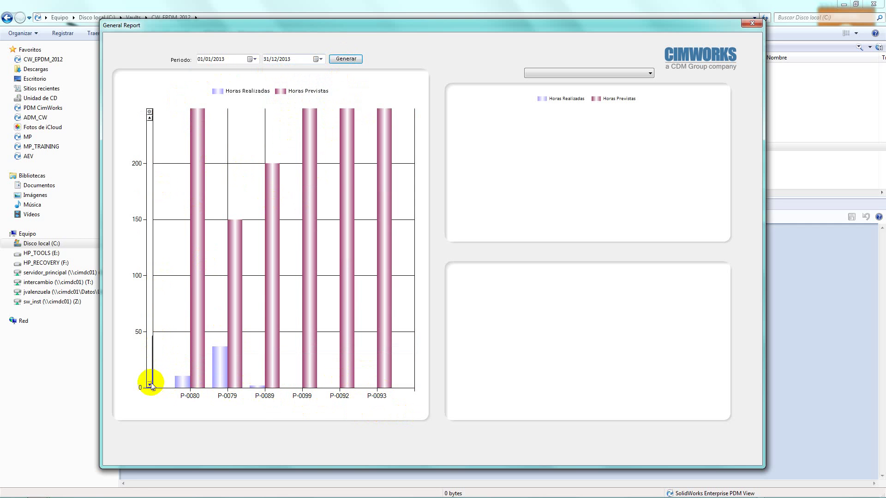
click(150, 112)
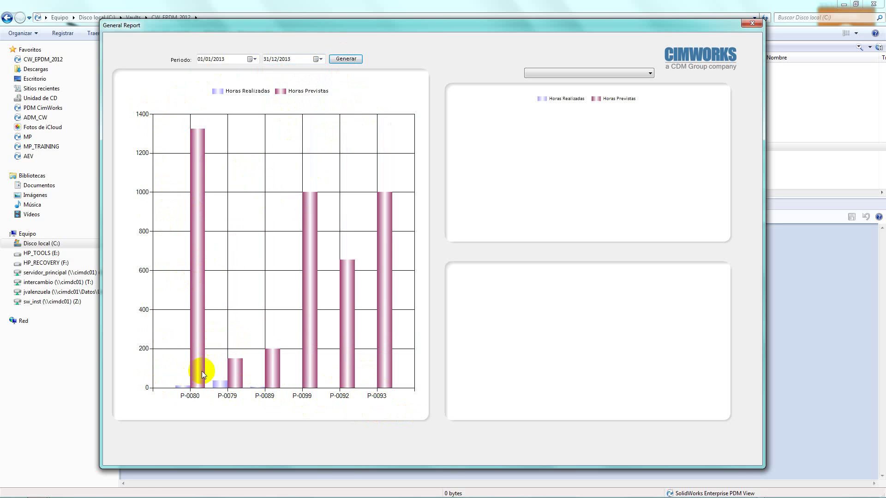
Compare the general report's charts for the mechanical engineer and INGE3, return to the mechanical engineer's charts, and close the report
click(641, 74)
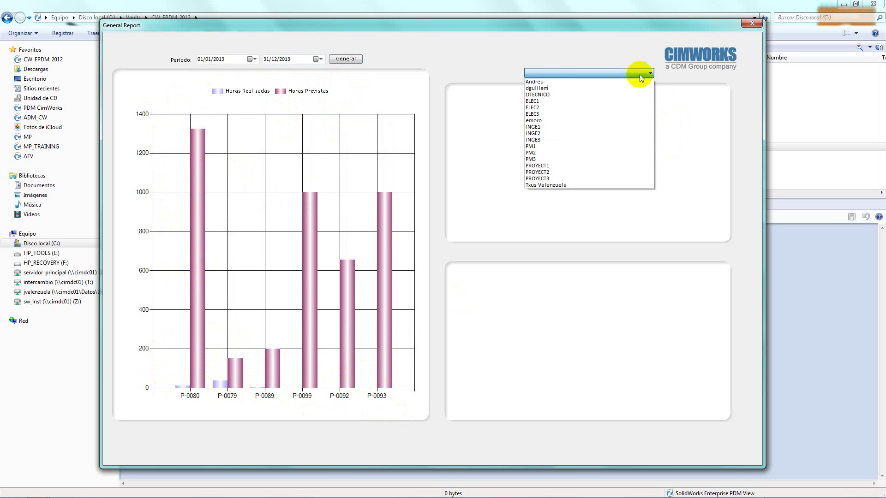
click(551, 185)
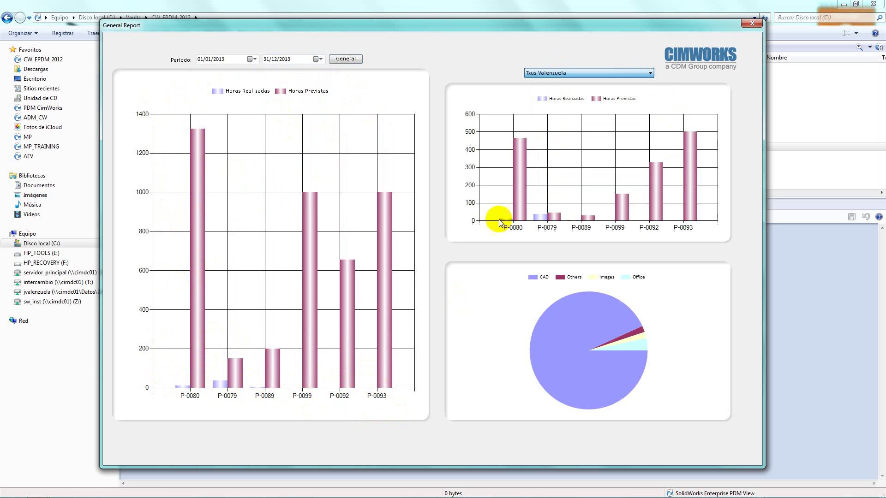
click(574, 73)
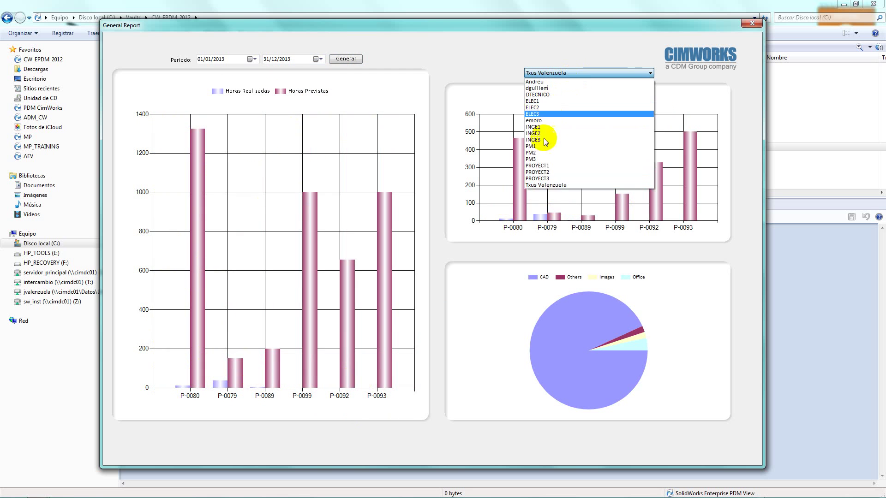
click(546, 141)
click(558, 73)
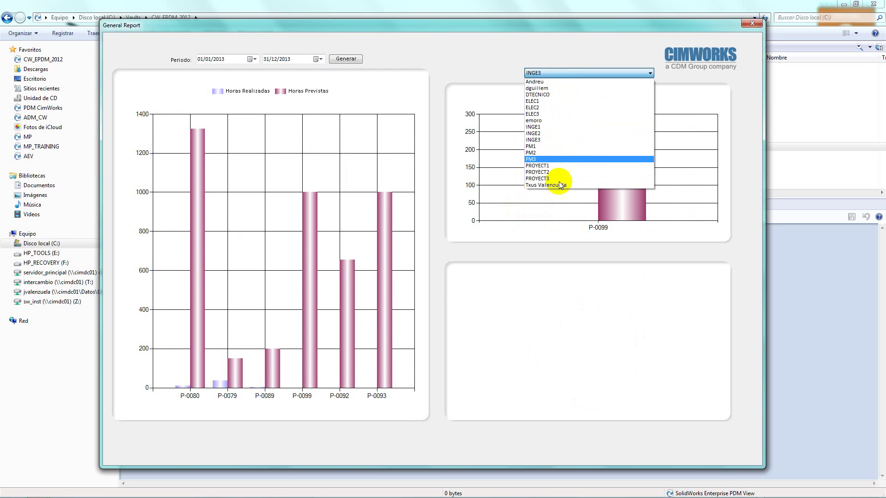
click(559, 182)
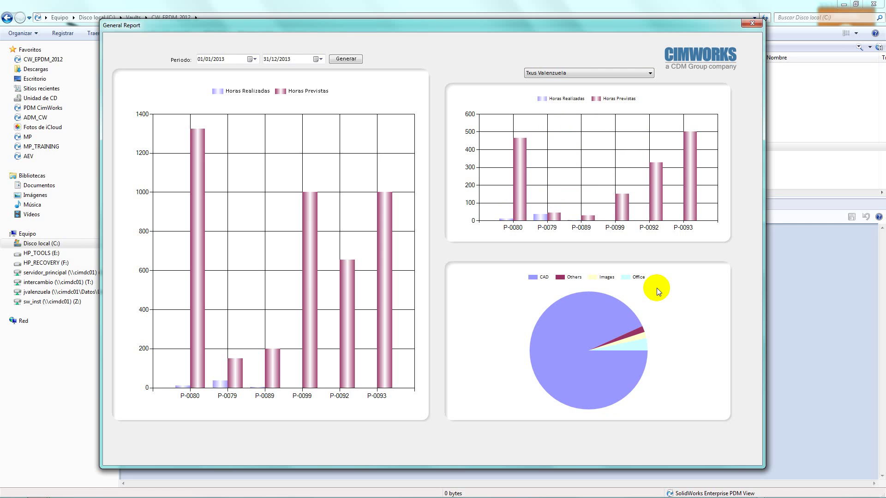
click(752, 23)
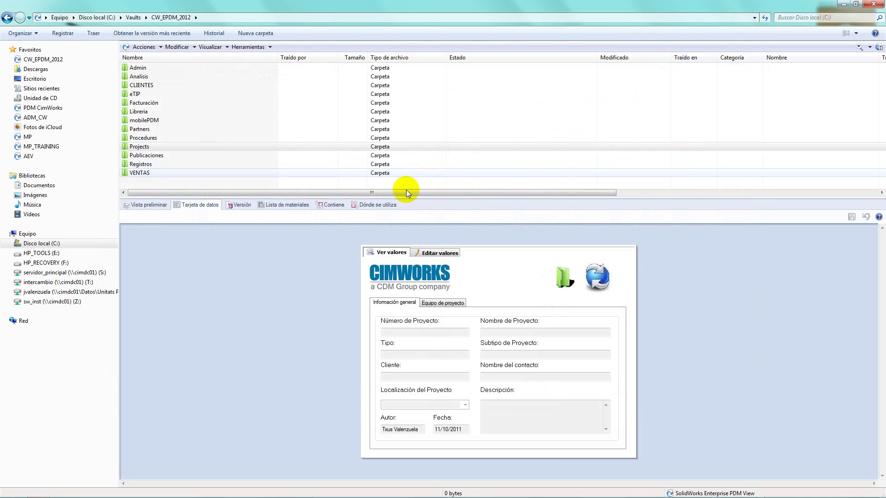
Switch to the PowerPoint presentation, start the slide show from the "Ejemplo Práctico" slide, and advance to the "Y además…" slide
click(840, 4)
key(super+Tab)
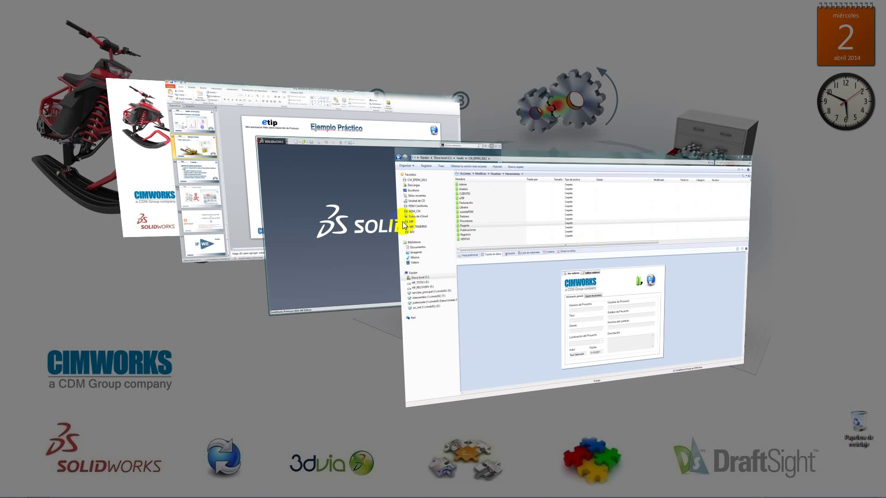
click(230, 129)
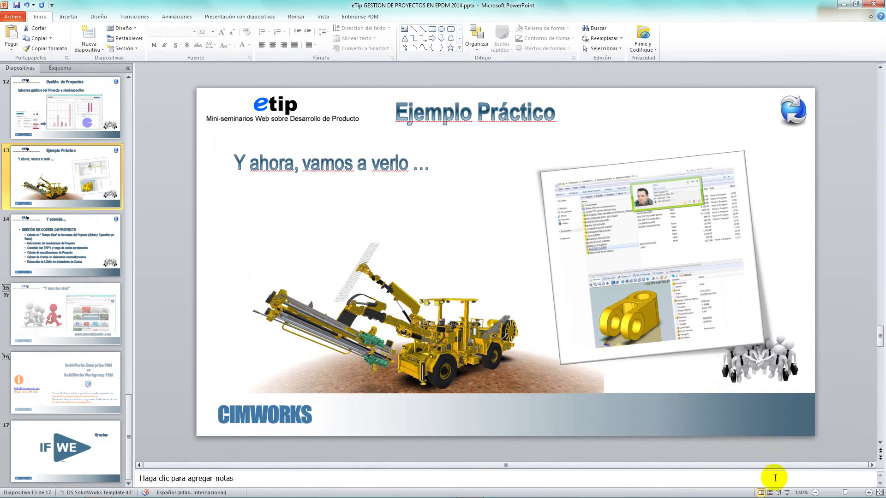
click(787, 493)
click(441, 277)
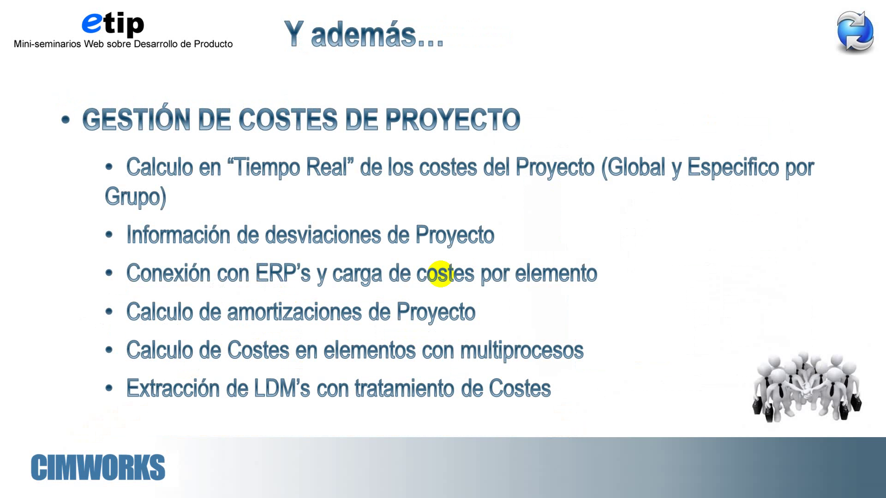